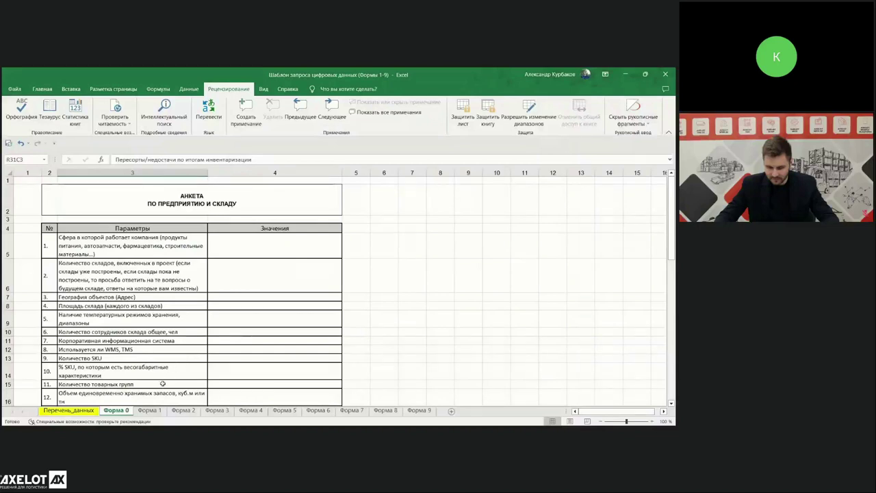
- Open the Форма 1 sheet and highlight its unique identifier and product name columns to review them
{"action": "left_click", "coordinate": [150, 411]}
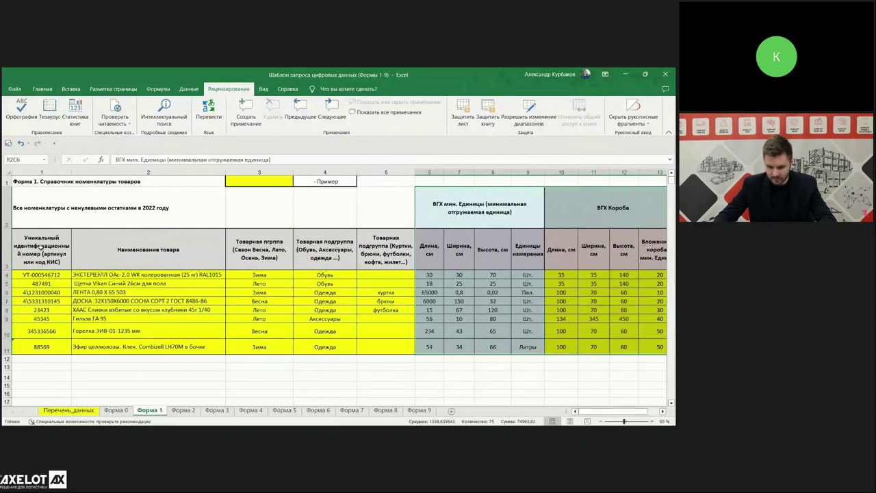
{"action": "left_click", "coordinate": [109, 182]}
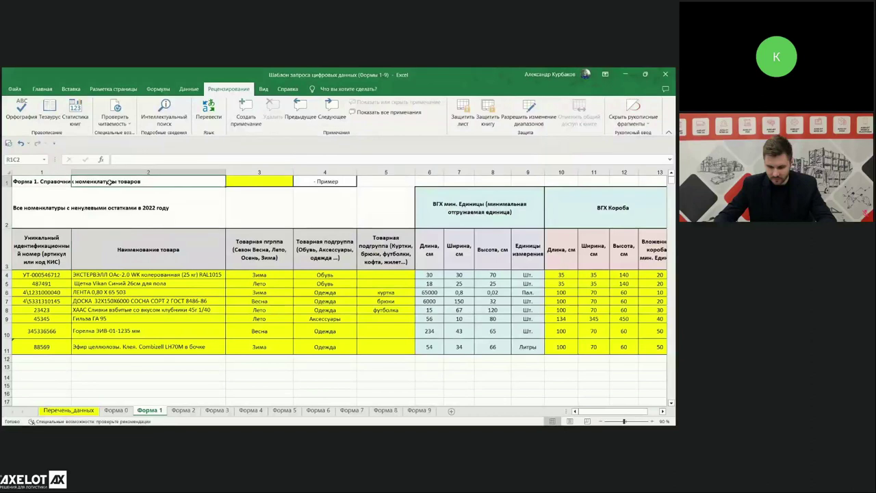
{"action": "left_click_drag", "start_coordinate": [46, 251], "coordinate": [107, 311]}
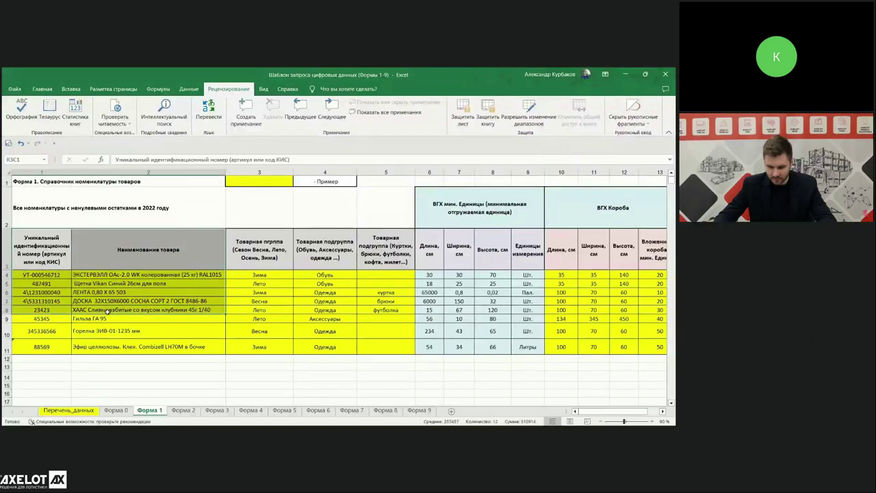
{"action": "left_click_drag", "start_coordinate": [61, 276], "coordinate": [50, 349]}
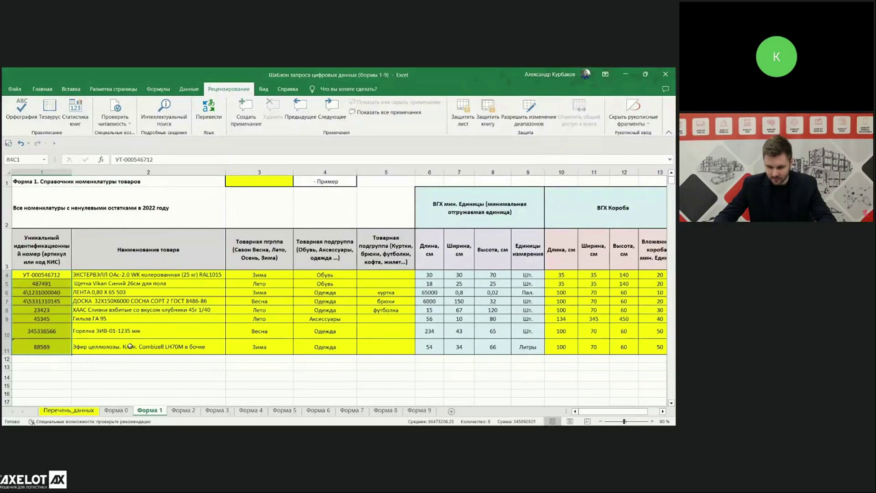
{"action": "left_click_drag", "start_coordinate": [145, 268], "coordinate": [138, 346]}
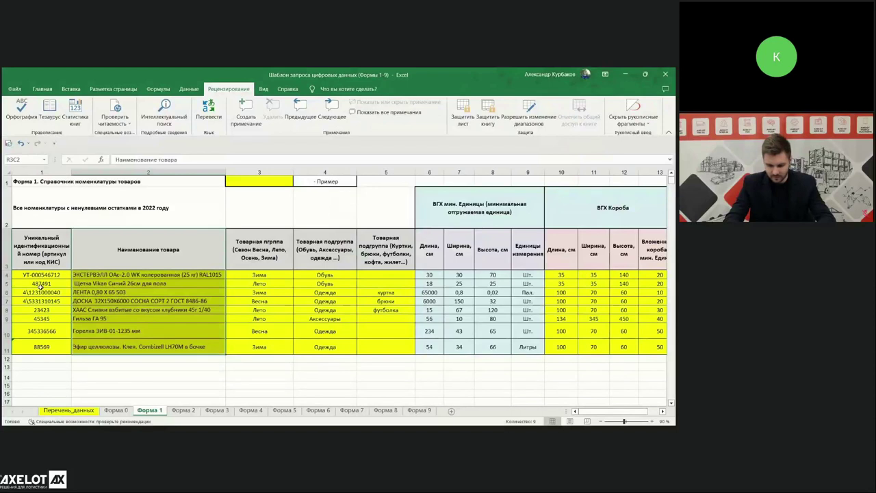
- Highlight the identifier and name of the ЛЕНТА 0,80 Х 65 503 item, and both columns together with their headers
{"action": "left_click_drag", "start_coordinate": [43, 291], "coordinate": [89, 294]}
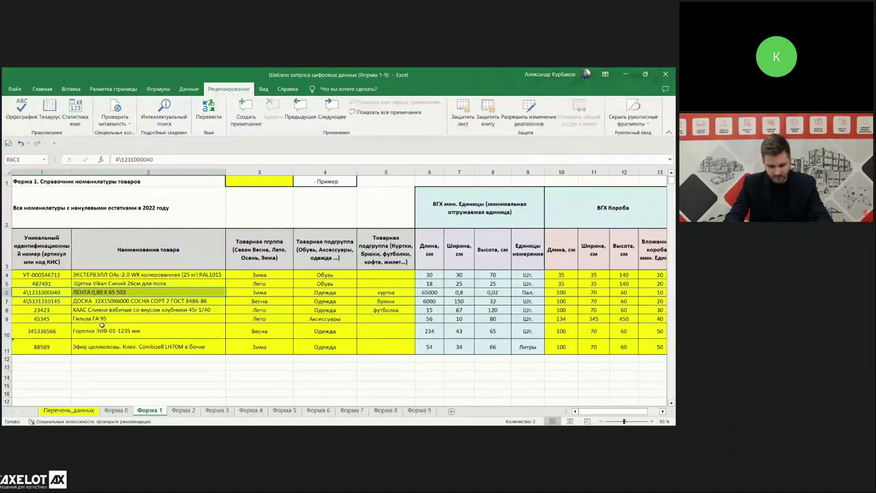
{"action": "left_click", "coordinate": [89, 291]}
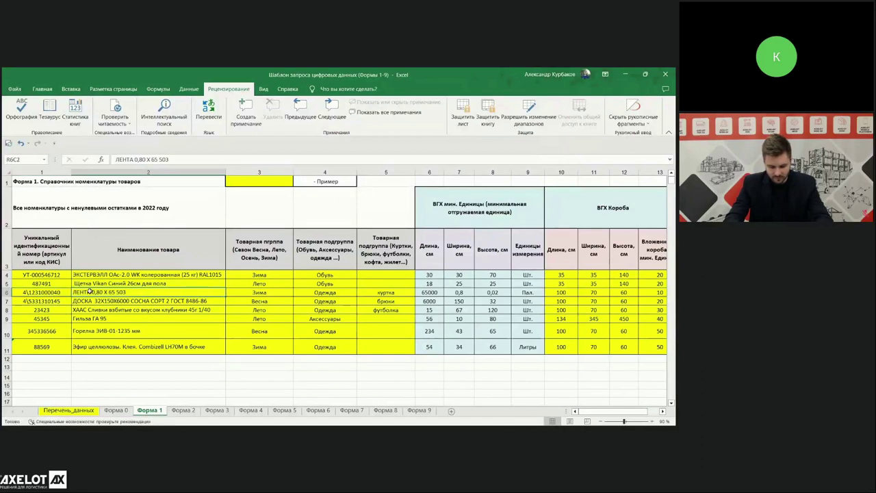
{"action": "left_click_drag", "start_coordinate": [90, 291], "coordinate": [49, 293]}
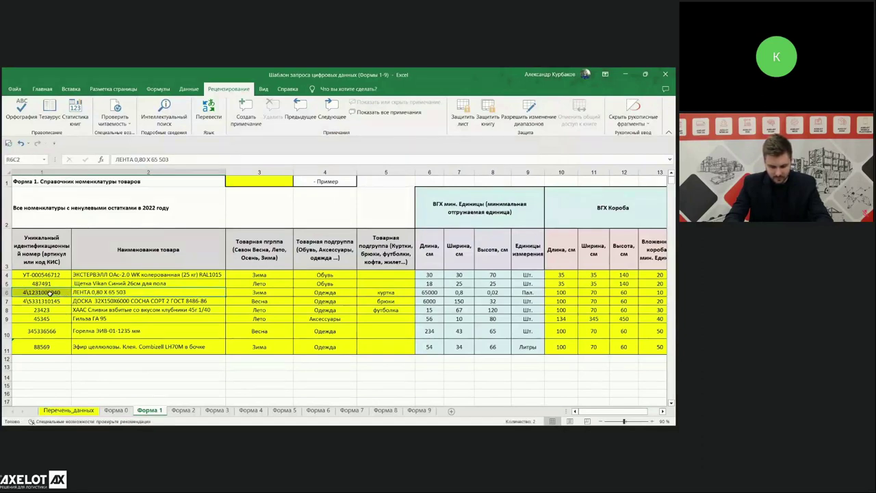
{"action": "left_click_drag", "start_coordinate": [58, 268], "coordinate": [124, 328]}
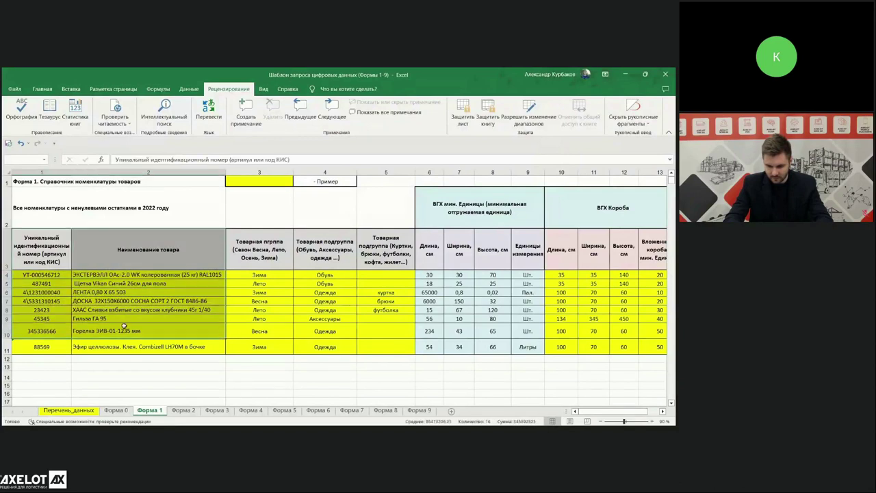
- Examine the season entries of the sample items and highlight the whole block of product group and subgroup columns
{"action": "left_click", "coordinate": [206, 275]}
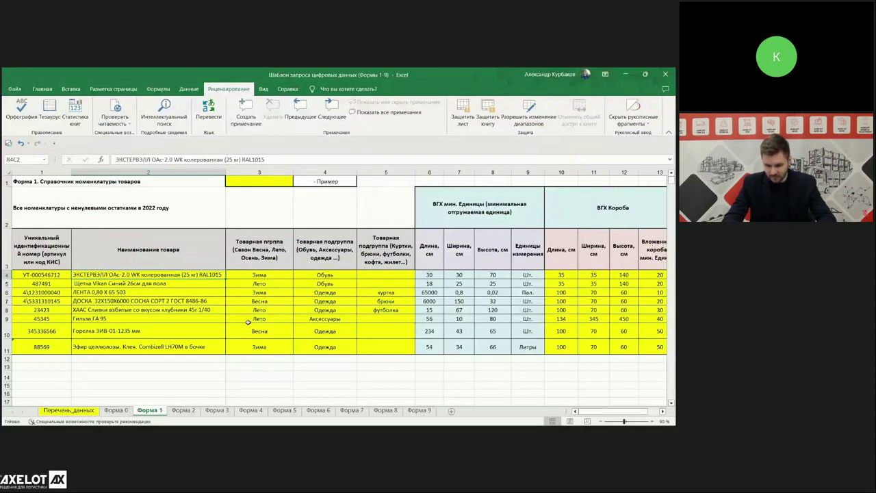
{"action": "left_click", "coordinate": [271, 275]}
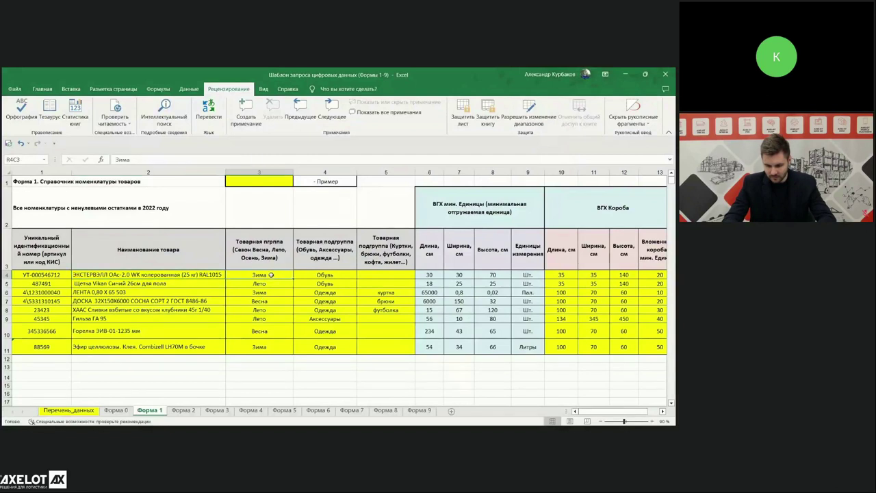
{"action": "left_click", "coordinate": [260, 292]}
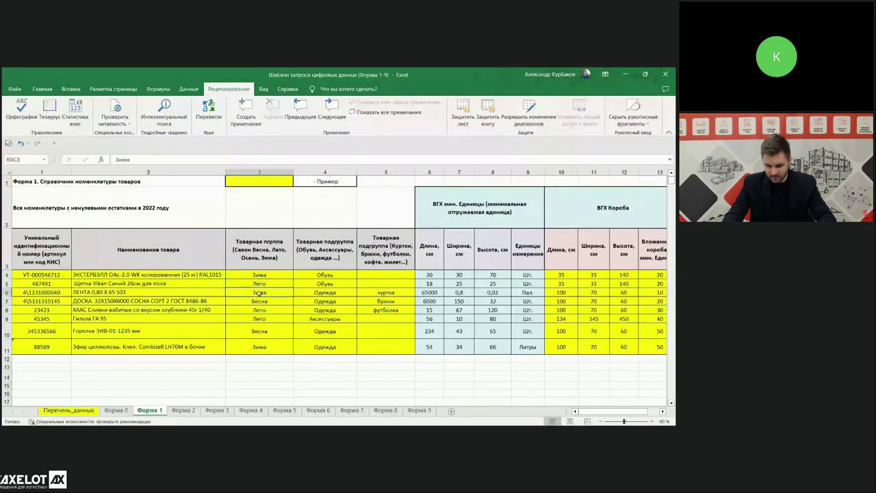
{"action": "left_click_drag", "start_coordinate": [259, 260], "coordinate": [380, 345]}
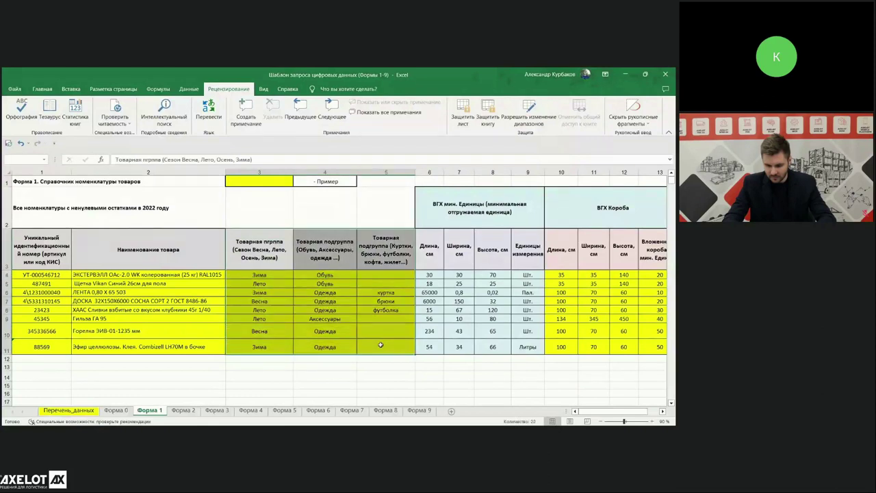
{"action": "left_click", "coordinate": [284, 320]}
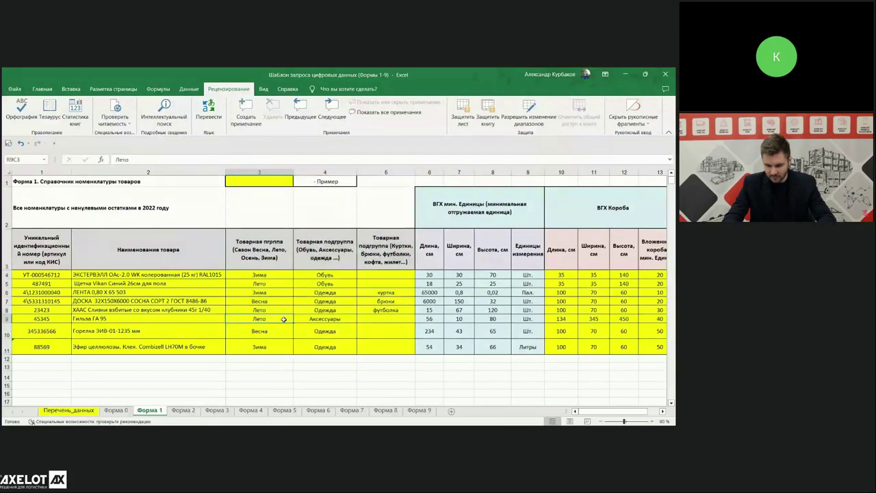
- Highlight the season group, the product subgroup and the detailed subgroup columns one by one, and all three together
{"action": "left_click_drag", "start_coordinate": [258, 252], "coordinate": [260, 351]}
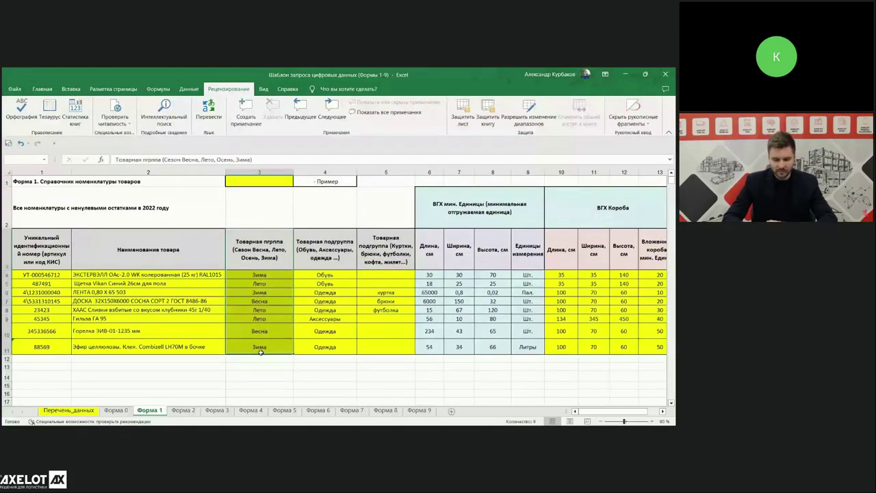
{"action": "left_click_drag", "start_coordinate": [325, 249], "coordinate": [324, 356]}
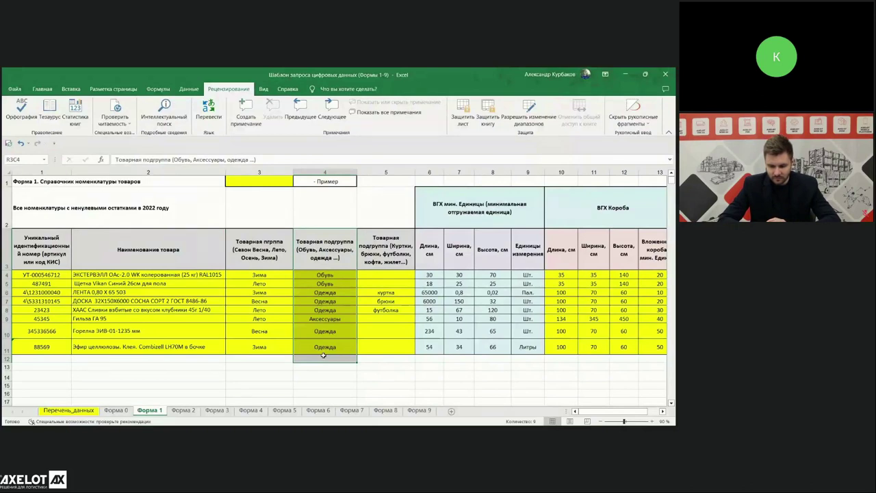
{"action": "left_click_drag", "start_coordinate": [388, 265], "coordinate": [386, 331]}
{"action": "left_click_drag", "start_coordinate": [390, 293], "coordinate": [388, 314]}
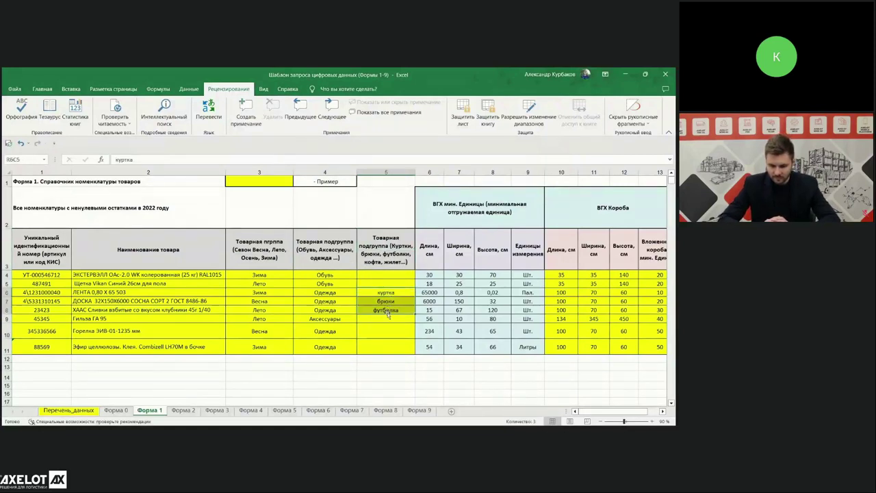
{"action": "left_click_drag", "start_coordinate": [259, 249], "coordinate": [382, 359]}
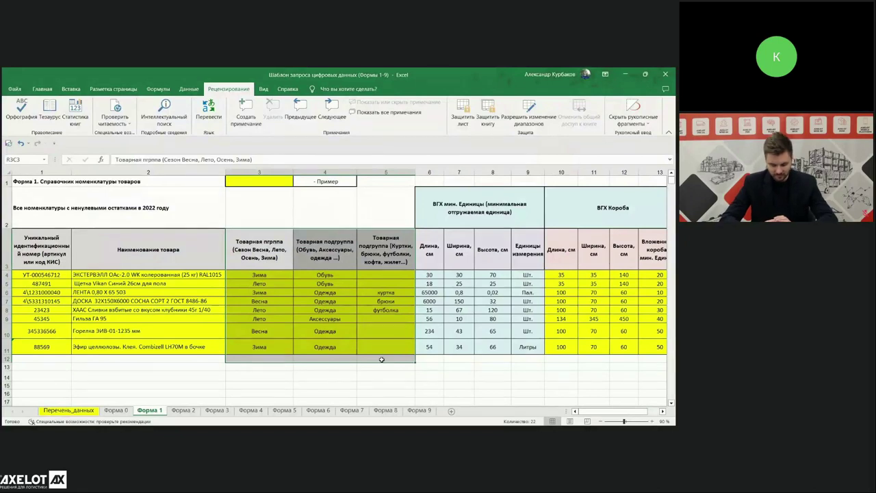
{"action": "left_click_drag", "start_coordinate": [382, 359], "coordinate": [377, 366]}
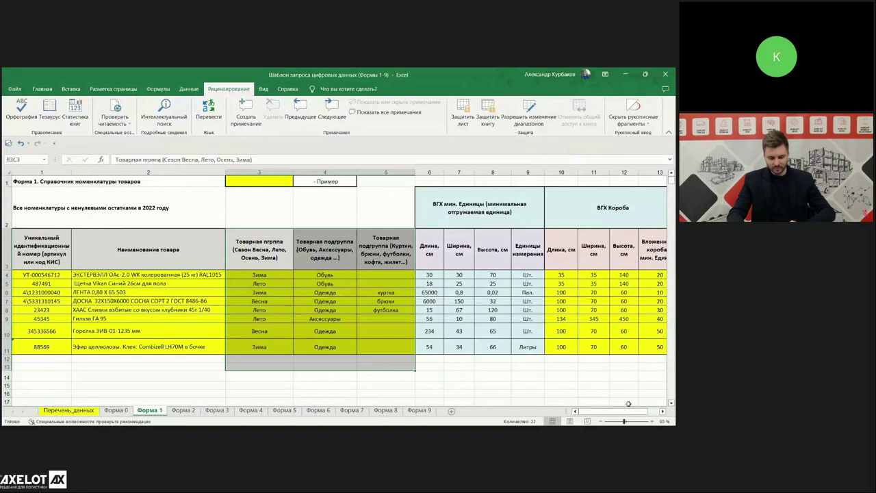
- Look across the full width of the item table and highlight the ВГХ мин. Единицы and ВГХ Короба column blocks
{"action": "left_click", "coordinate": [663, 410]}
{"action": "left_click", "coordinate": [663, 411]}
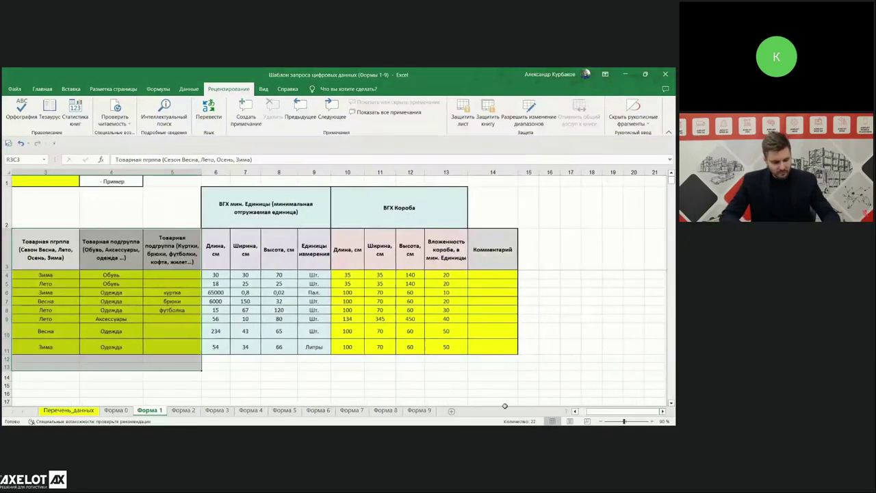
{"action": "left_click", "coordinate": [575, 411]}
{"action": "left_click", "coordinate": [575, 411]}
{"action": "left_click", "coordinate": [575, 411]}
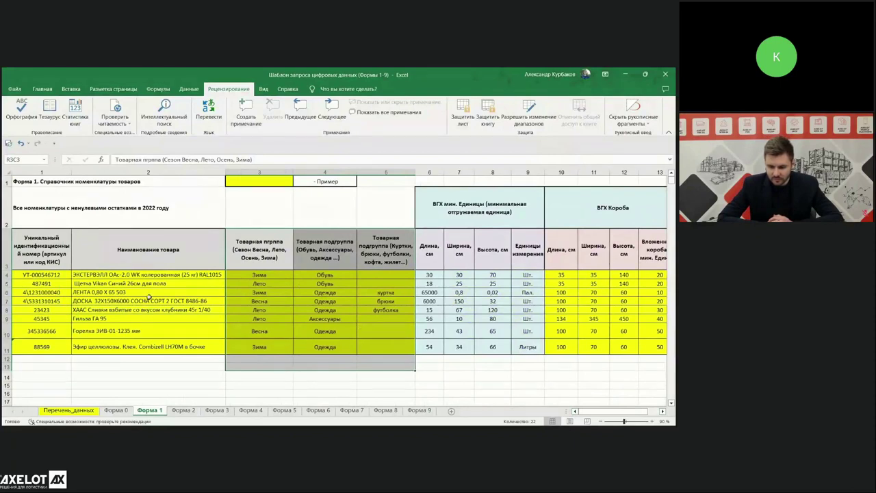
{"action": "left_click", "coordinate": [663, 411]}
{"action": "left_click", "coordinate": [662, 410]}
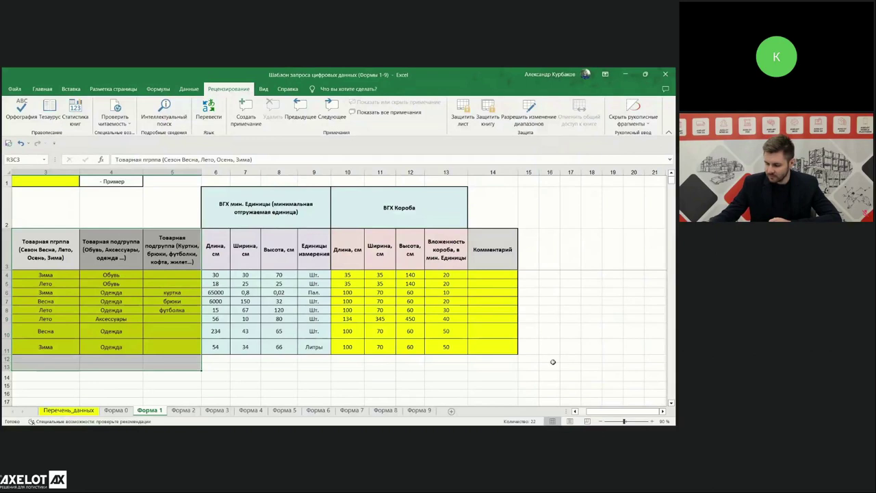
{"action": "left_click_drag", "start_coordinate": [308, 213], "coordinate": [281, 360]}
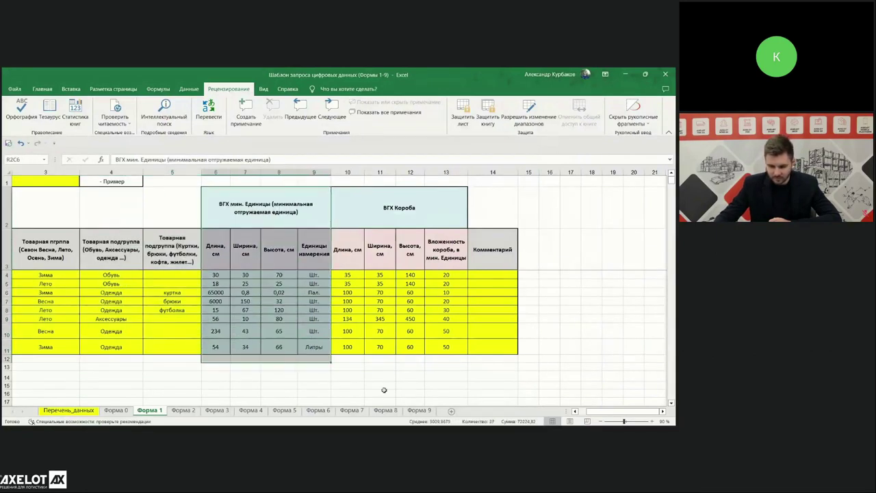
{"action": "left_click", "coordinate": [424, 198]}
{"action": "left_click_drag", "start_coordinate": [424, 198], "coordinate": [409, 367]}
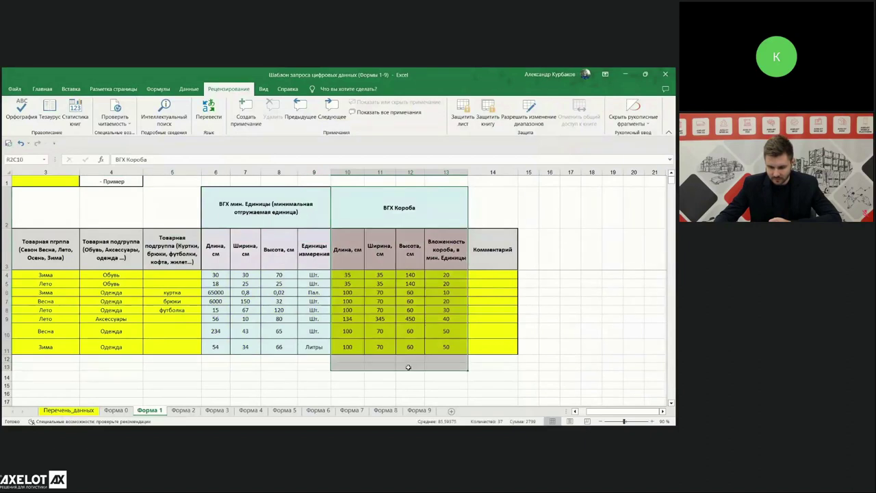
- Examine the first item's minimum-unit length, width, height and unit of measure, and highlight the whole ВГХ мин. Единицы block
{"action": "left_click", "coordinate": [224, 277]}
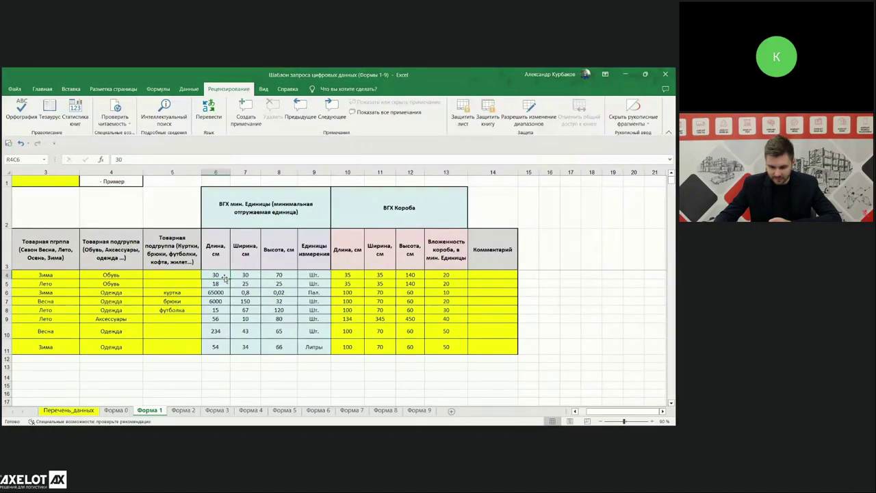
{"action": "left_click", "coordinate": [255, 275]}
{"action": "left_click", "coordinate": [274, 276]}
{"action": "left_click", "coordinate": [305, 275]}
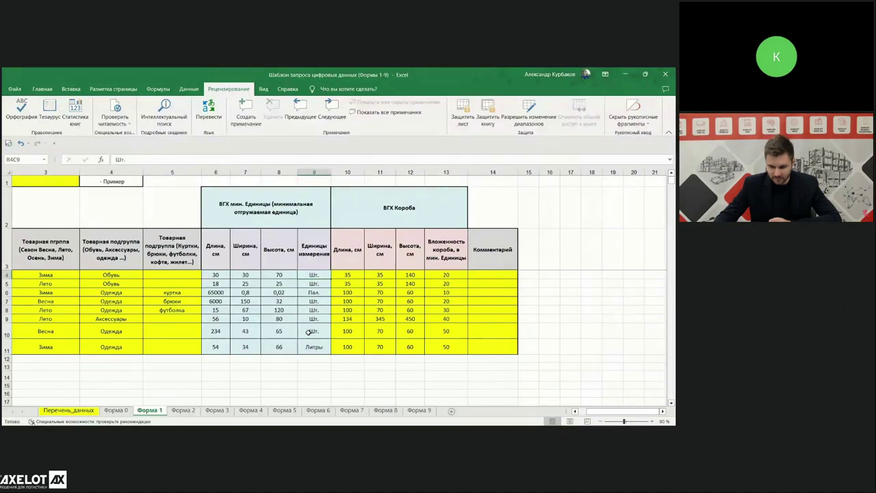
{"action": "left_click", "coordinate": [215, 275]}
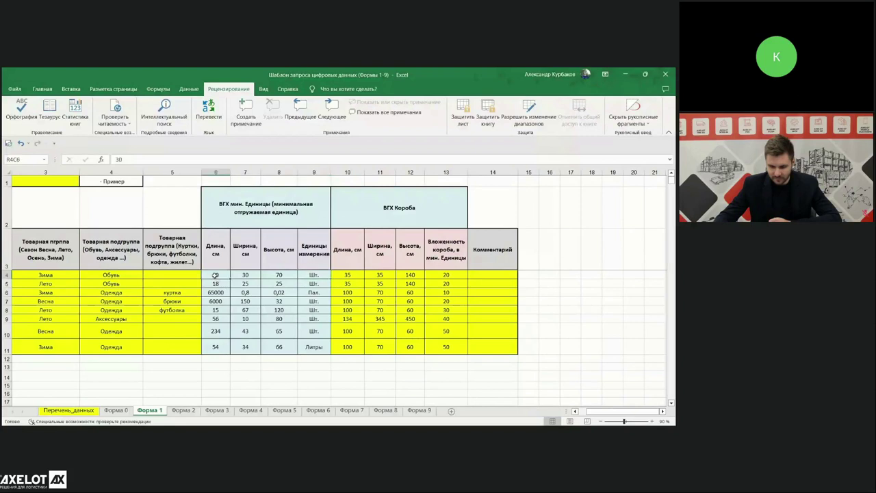
{"action": "left_click_drag", "start_coordinate": [215, 274], "coordinate": [279, 274]}
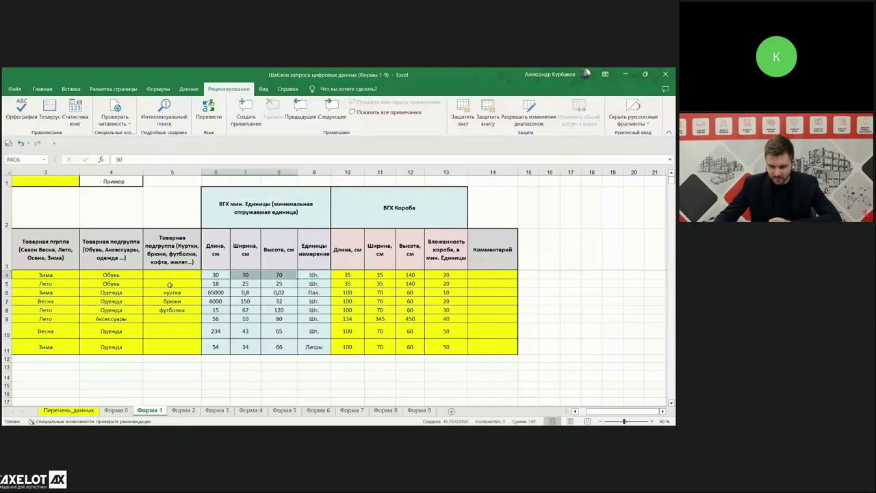
{"action": "left_click", "coordinate": [128, 276]}
{"action": "key", "text": "Down"}
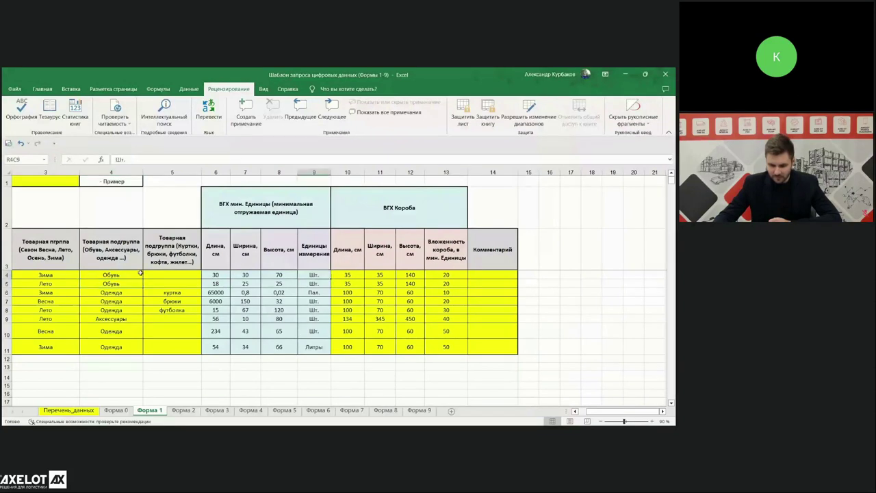
{"action": "left_click_drag", "start_coordinate": [274, 212], "coordinate": [264, 363]}
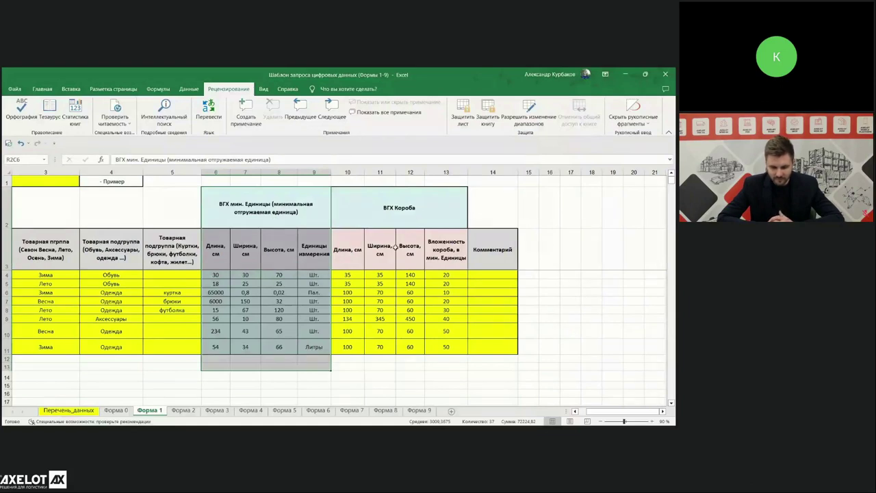
- Examine the first item's box dimensions and box quantity, and highlight the minimum-unit and box blocks together
{"action": "left_click", "coordinate": [421, 219]}
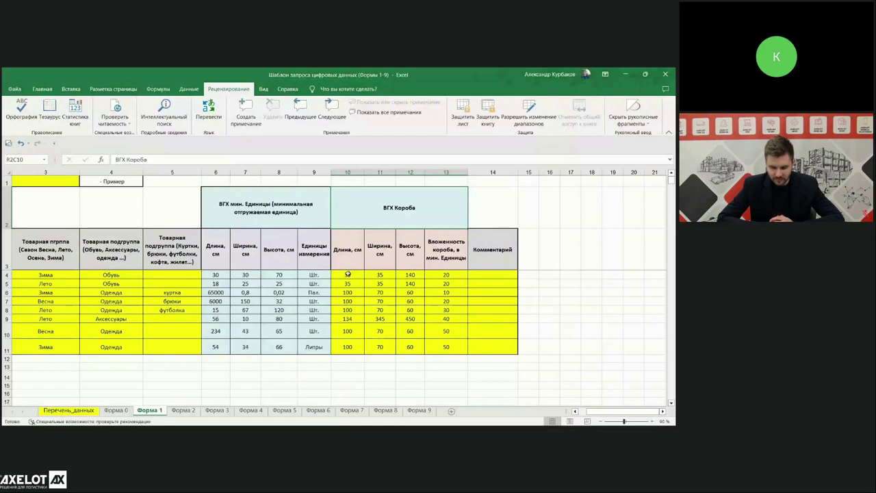
{"action": "left_click_drag", "start_coordinate": [347, 274], "coordinate": [397, 274]}
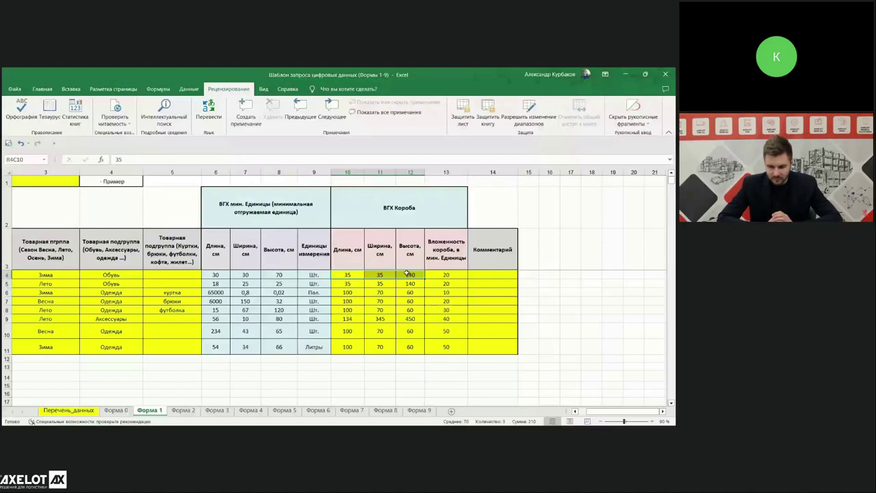
{"action": "left_click", "coordinate": [445, 274]}
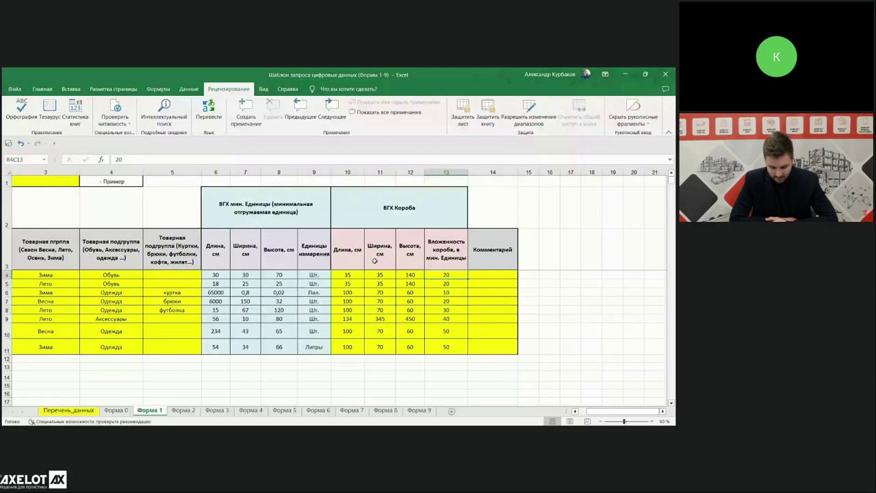
{"action": "left_click_drag", "start_coordinate": [267, 207], "coordinate": [420, 365]}
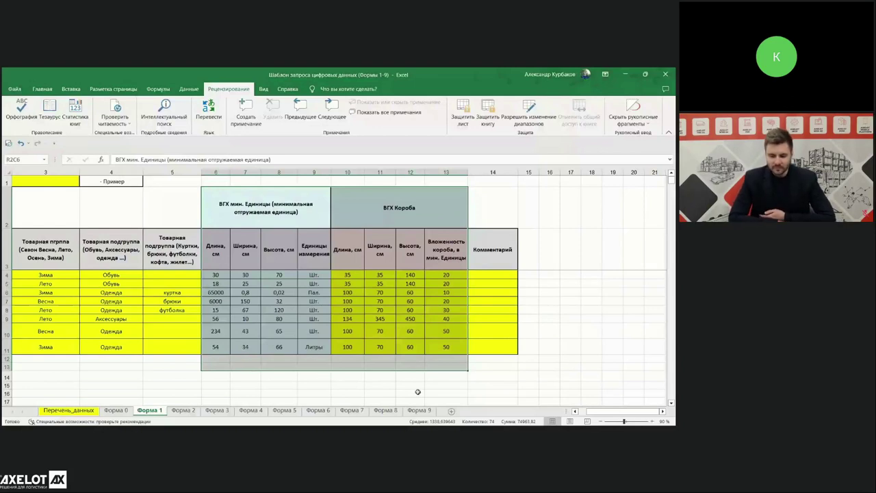
- Open the Форма 2 sheet with the warehouse stock statistics
{"action": "key", "text": "ctrl+Page_Down"}
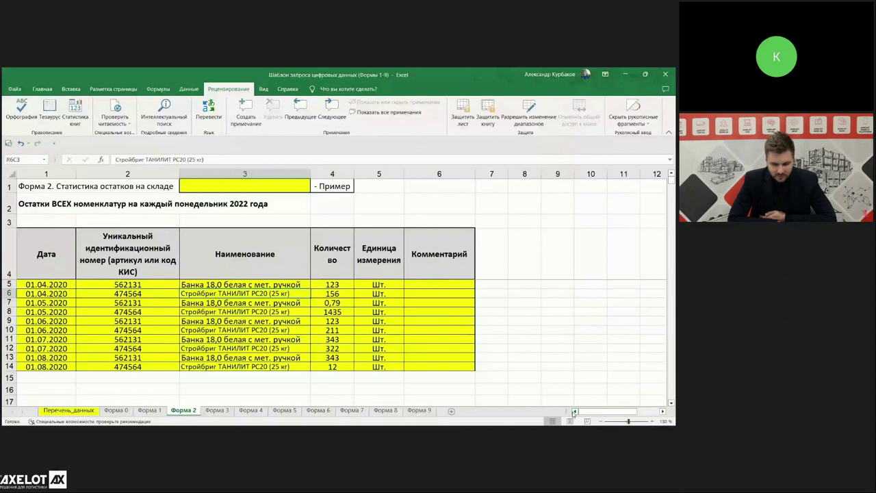
- Examine the date, unique identifier and item name columns of the Форма 2 stock table, highlighting the identifier and name data
{"action": "left_click", "coordinate": [145, 259]}
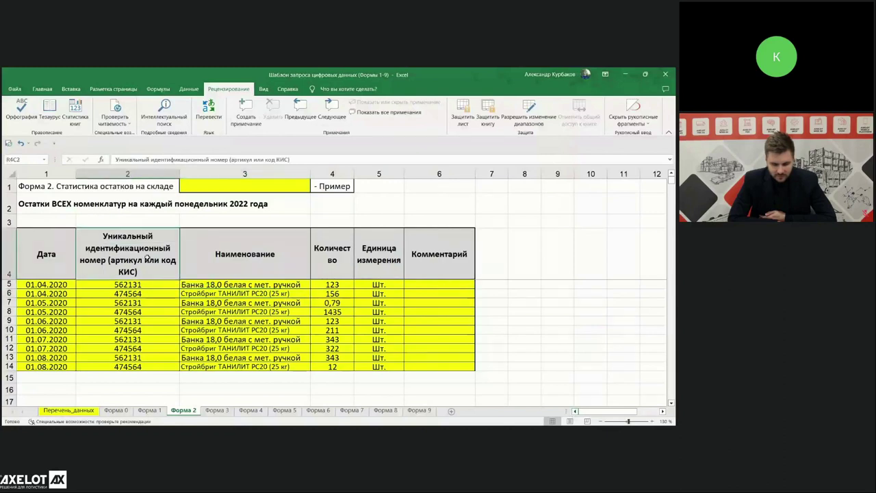
{"action": "left_click_drag", "start_coordinate": [146, 259], "coordinate": [219, 352]}
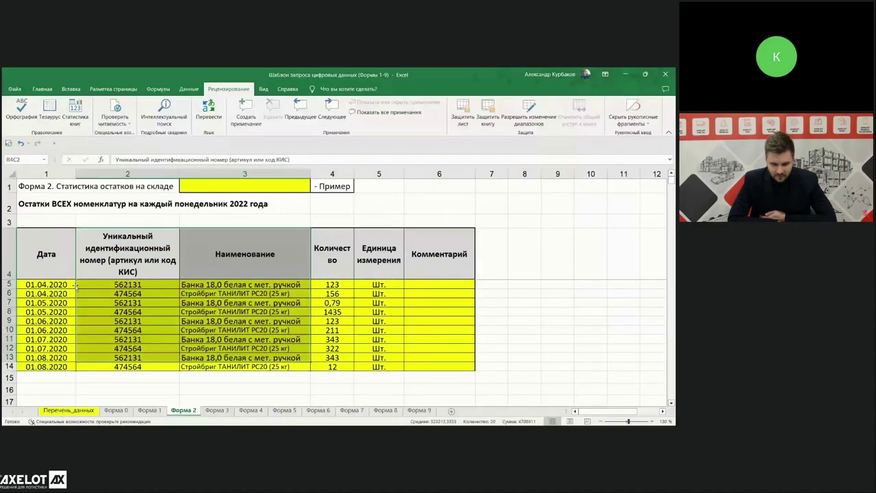
{"action": "left_click", "coordinate": [42, 257]}
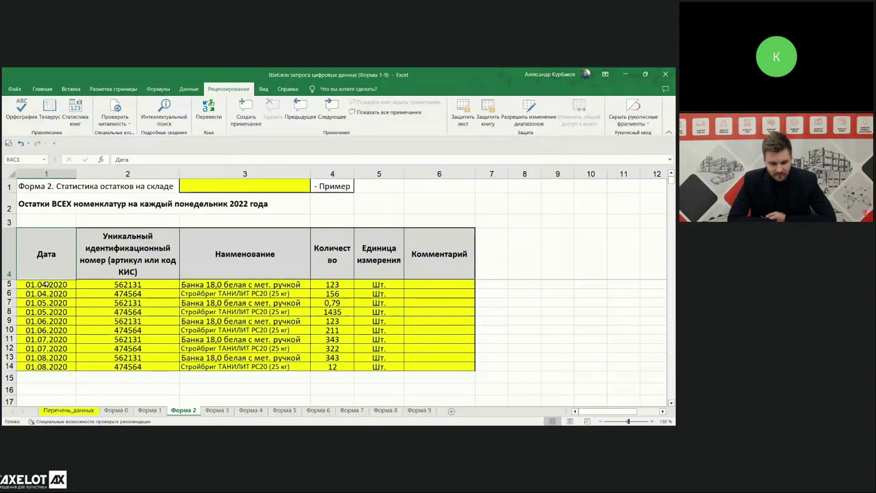
{"action": "left_click_drag", "start_coordinate": [175, 284], "coordinate": [322, 378]}
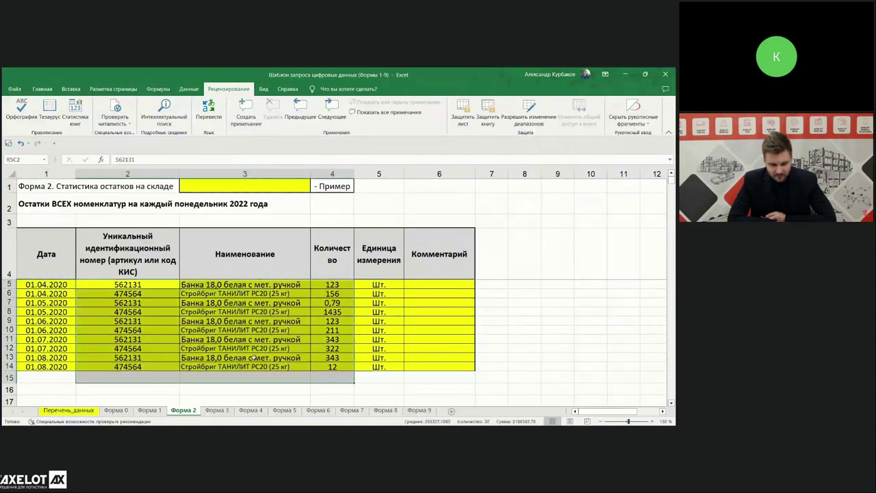
{"action": "left_click_drag", "start_coordinate": [128, 284], "coordinate": [258, 353]}
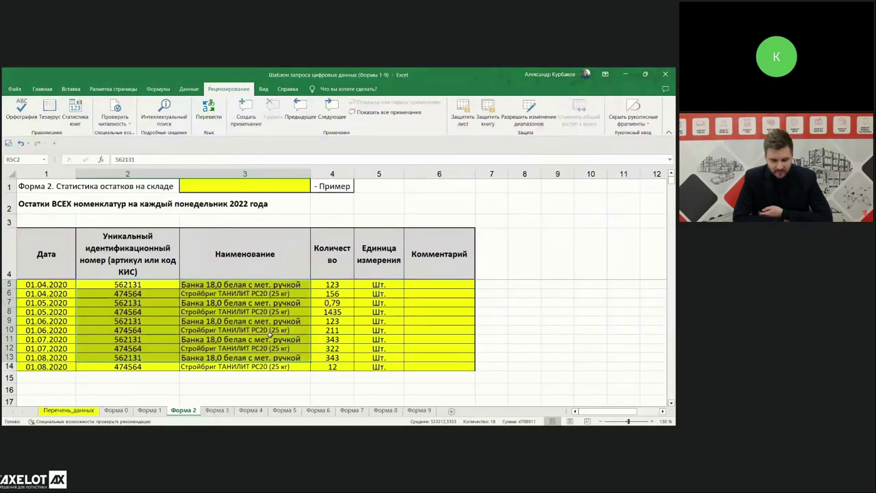
- Highlight the quantity and unit of measure cells in Форма 2, and select all the example rows of the table
{"action": "left_click_drag", "start_coordinate": [332, 284], "coordinate": [376, 326]}
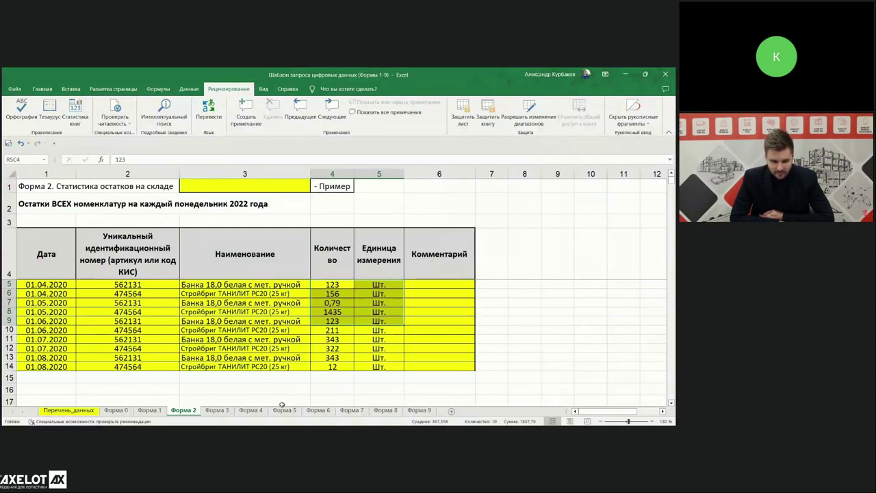
{"action": "left_click", "coordinate": [66, 285]}
{"action": "left_click_drag", "start_coordinate": [66, 285], "coordinate": [427, 363]}
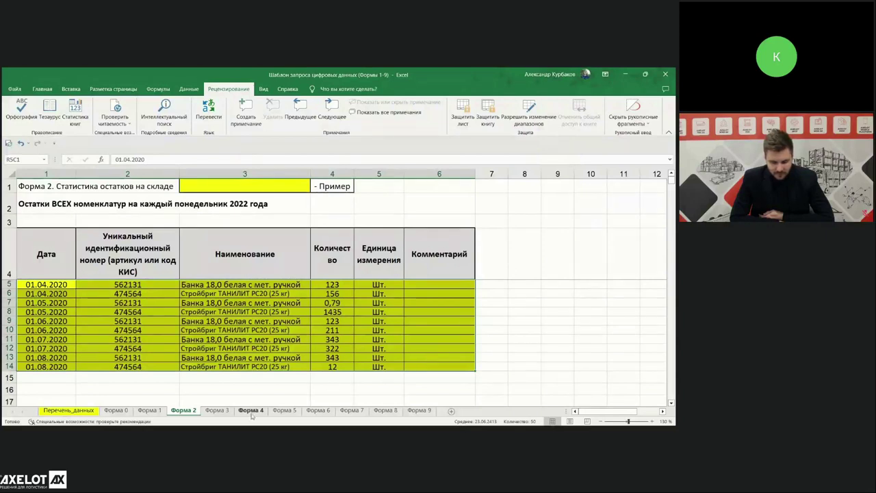
- Open the Форма 3 goods receipt sheet and highlight its date, invoice number, document type, identifier and item name columns in turn
{"action": "left_click", "coordinate": [216, 411]}
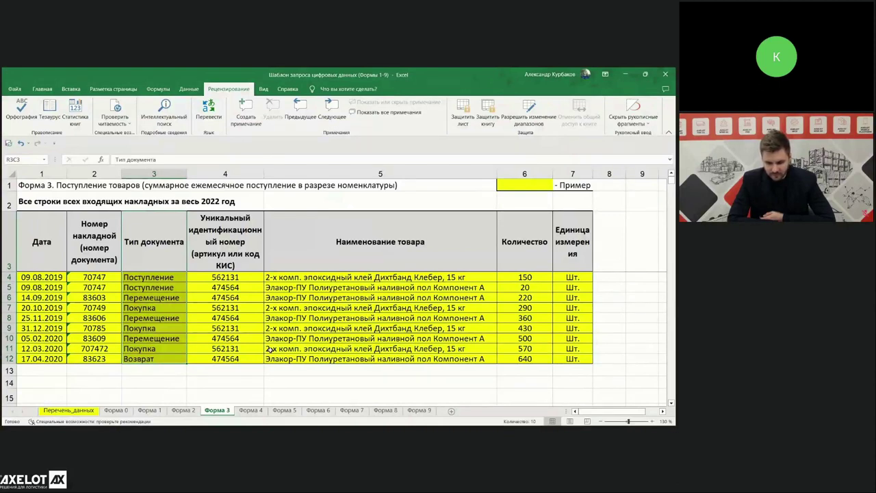
{"action": "left_click_drag", "start_coordinate": [101, 278], "coordinate": [105, 349]}
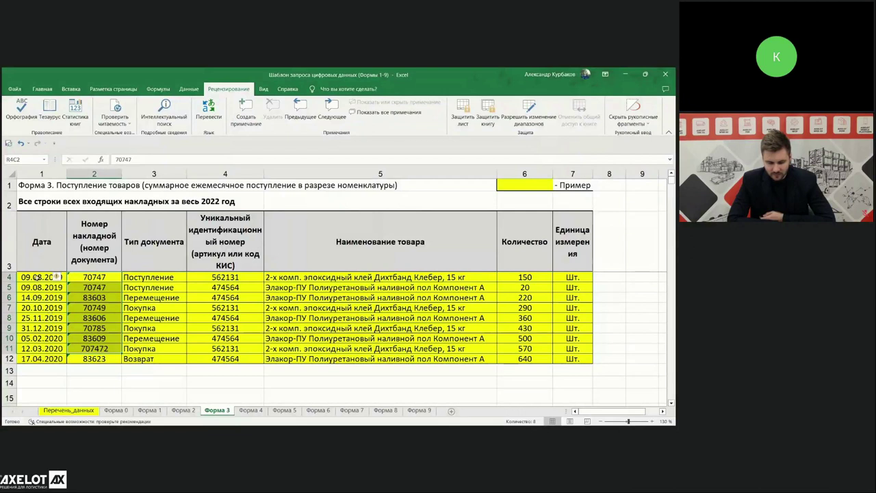
{"action": "left_click", "coordinate": [40, 253]}
{"action": "left_click_drag", "start_coordinate": [40, 253], "coordinate": [36, 318]}
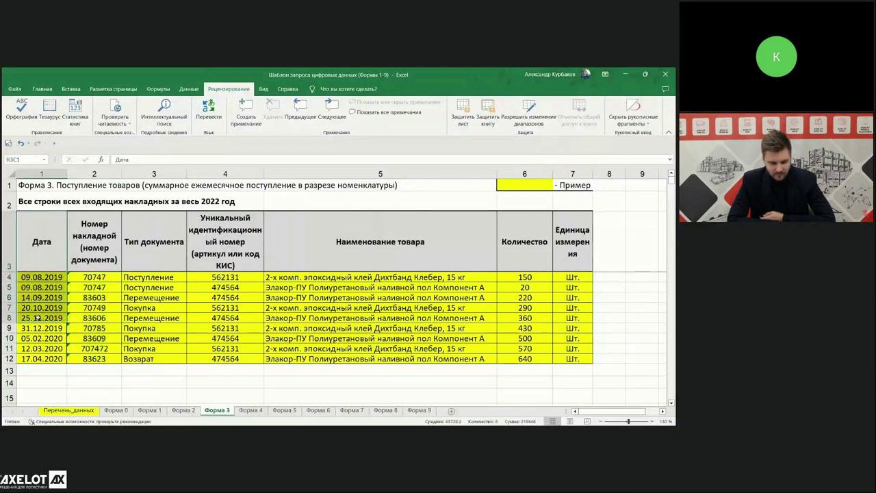
{"action": "left_click_drag", "start_coordinate": [102, 234], "coordinate": [94, 316]}
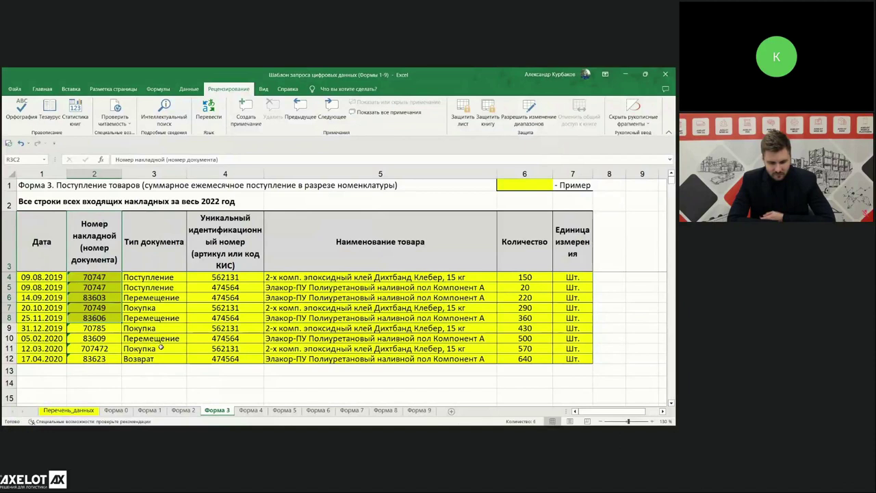
{"action": "left_click_drag", "start_coordinate": [162, 249], "coordinate": [147, 357]}
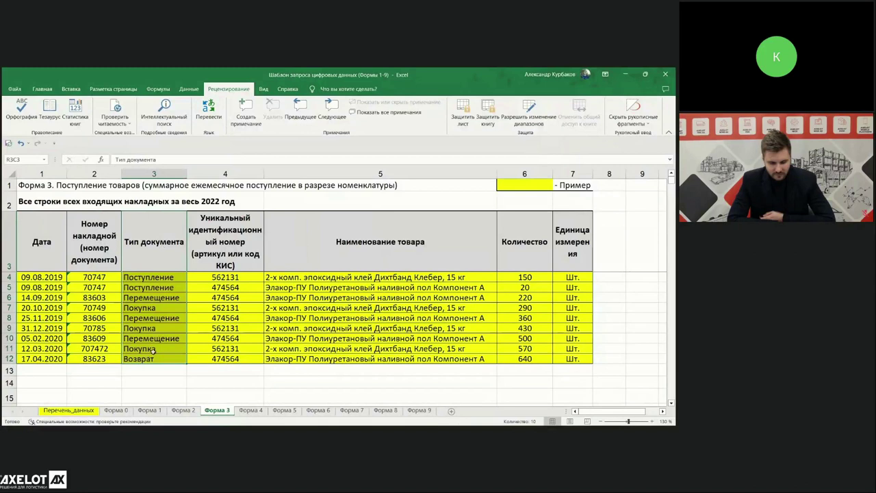
{"action": "left_click_drag", "start_coordinate": [235, 247], "coordinate": [312, 354]}
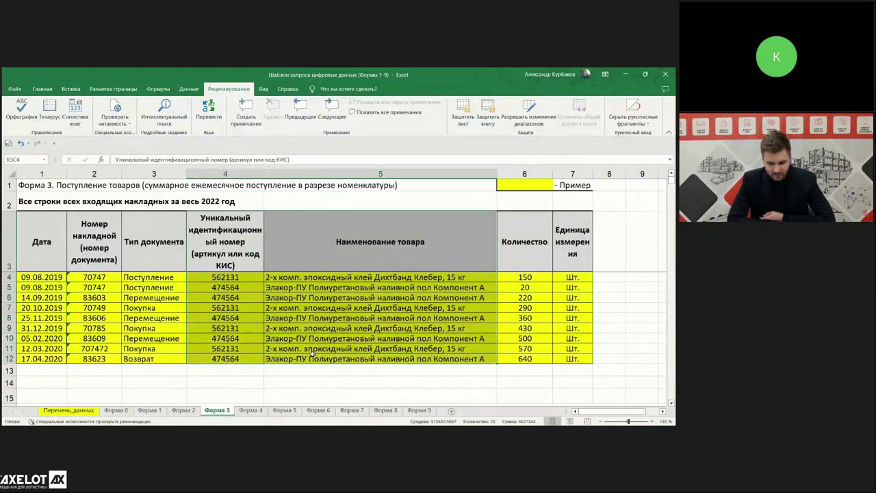
- Compare the two receipt lines dated 09.08.2019 field by field, and highlight both rows across the full table width
{"action": "left_click", "coordinate": [35, 277]}
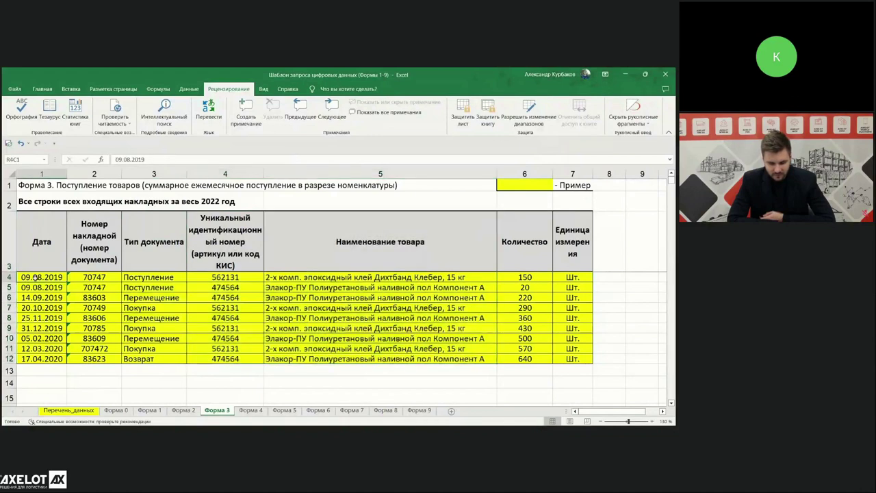
{"action": "left_click_drag", "start_coordinate": [36, 277], "coordinate": [37, 287]}
{"action": "left_click_drag", "start_coordinate": [105, 276], "coordinate": [104, 287]}
{"action": "left_click_drag", "start_coordinate": [158, 277], "coordinate": [158, 286]}
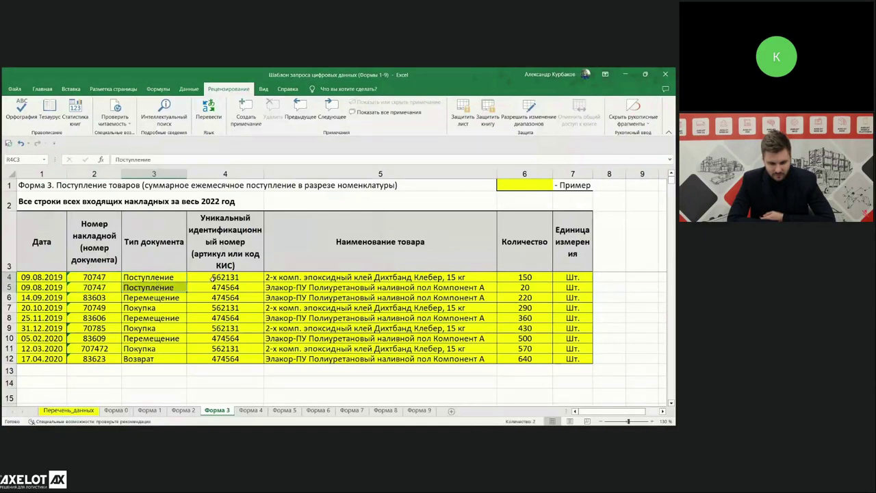
{"action": "left_click_drag", "start_coordinate": [213, 277], "coordinate": [213, 287]}
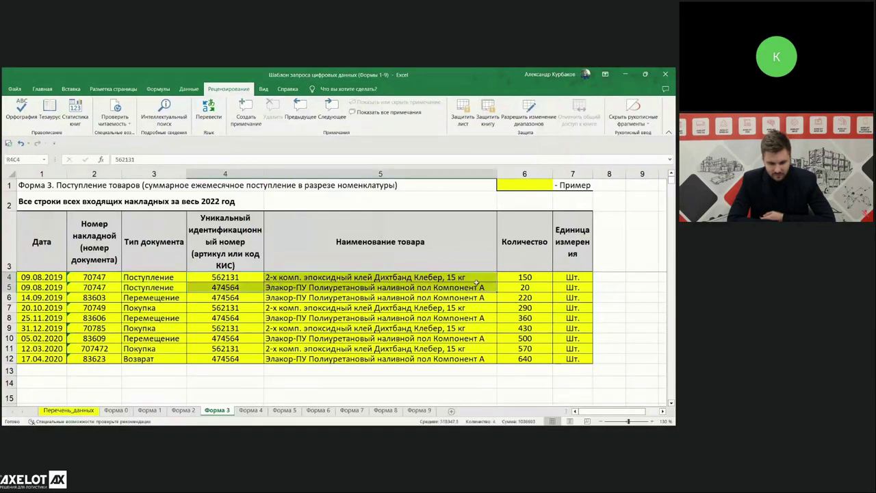
{"action": "left_click", "coordinate": [519, 287]}
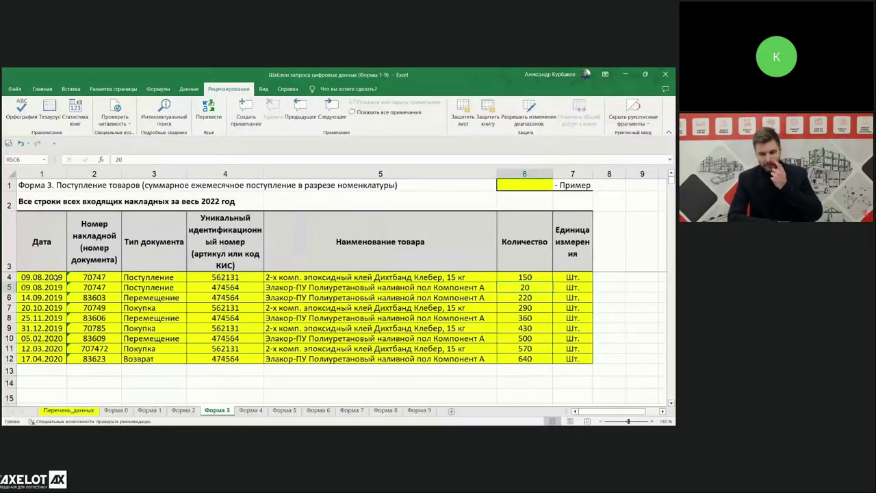
{"action": "left_click", "coordinate": [65, 279]}
{"action": "left_click_drag", "start_coordinate": [74, 281], "coordinate": [564, 288]}
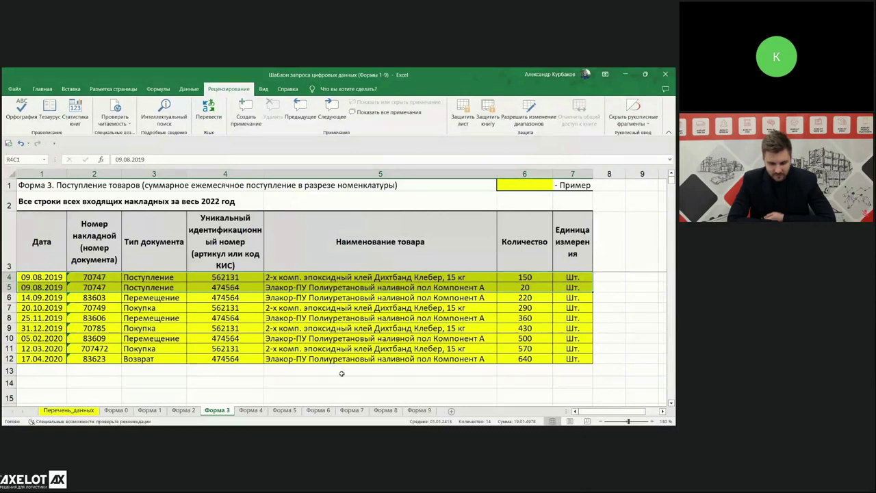
- Open the Форма 4 goods shipment sheet and highlight its date, invoice number, identifier, item name, quantity and unit data
{"action": "left_click", "coordinate": [248, 411]}
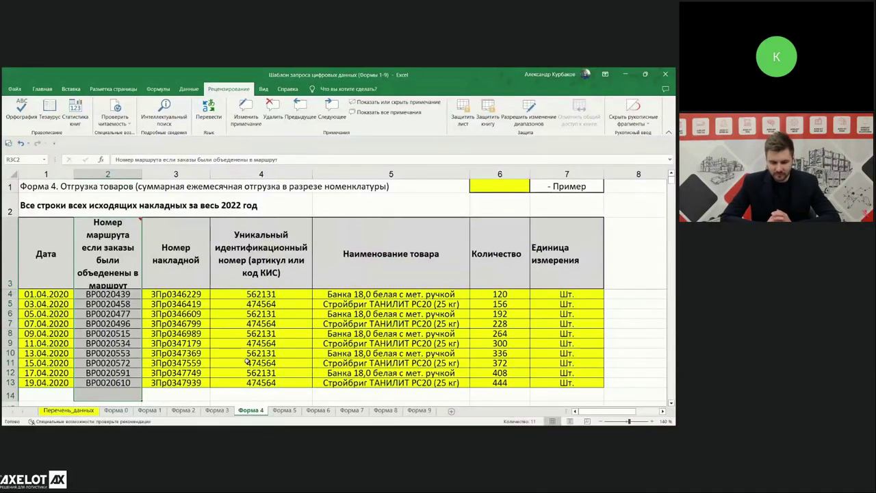
{"action": "left_click", "coordinate": [34, 262]}
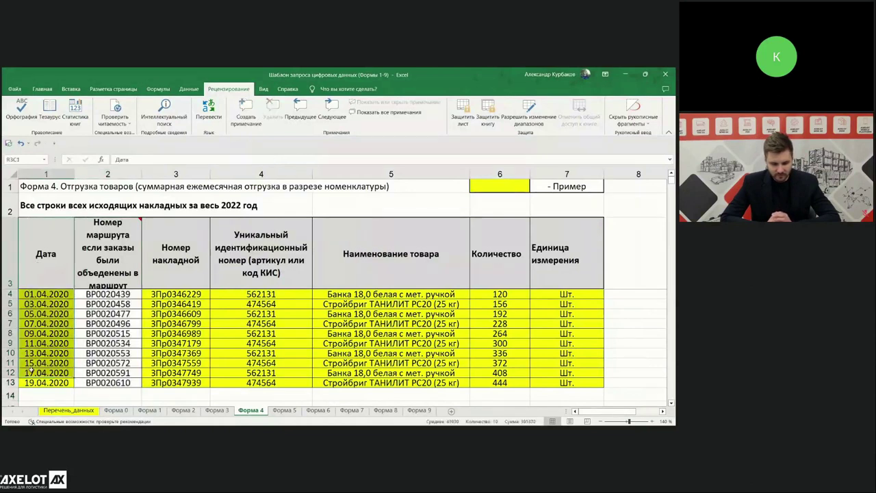
{"action": "left_click_drag", "start_coordinate": [172, 294], "coordinate": [163, 353]}
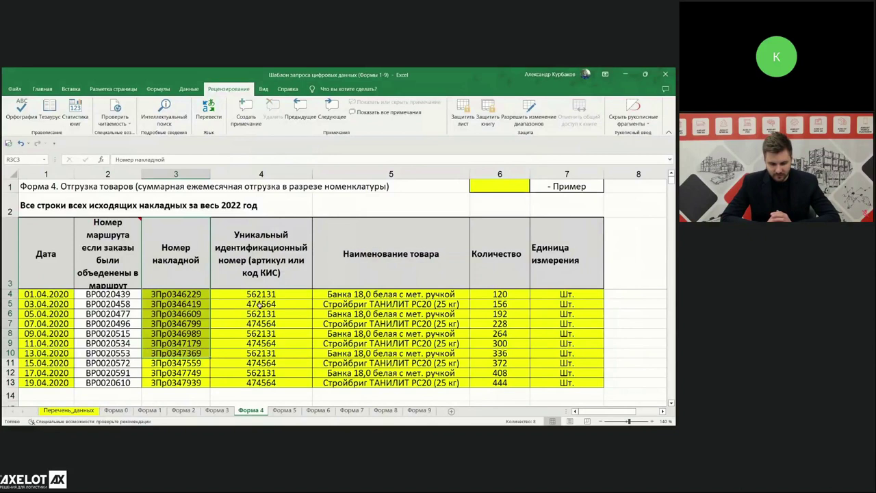
{"action": "left_click", "coordinate": [275, 277]}
{"action": "left_click_drag", "start_coordinate": [261, 294], "coordinate": [405, 323]}
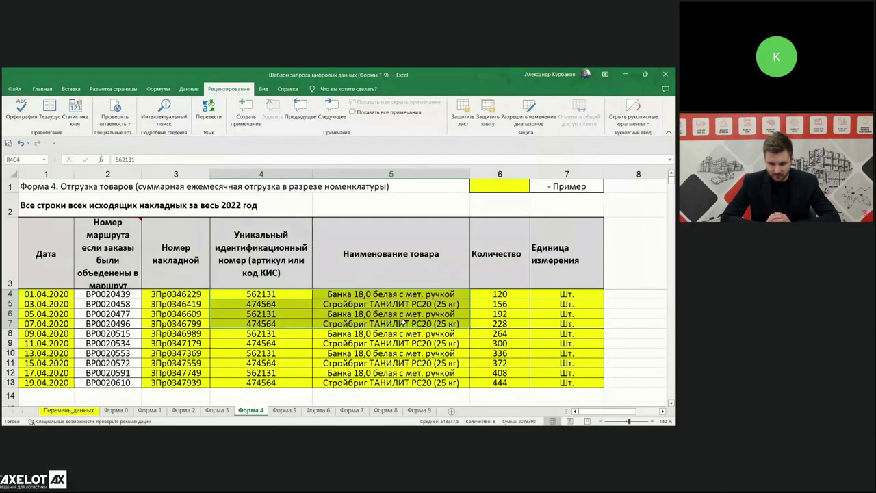
{"action": "left_click_drag", "start_coordinate": [510, 295], "coordinate": [568, 323]}
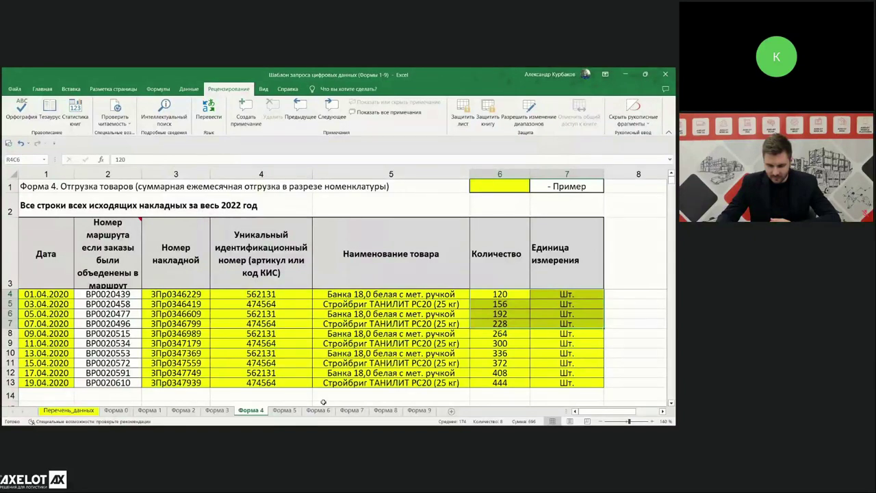
- Highlight the route number column of Форма 4, including its header and all example route entries
{"action": "left_click_drag", "start_coordinate": [124, 263], "coordinate": [106, 393]}
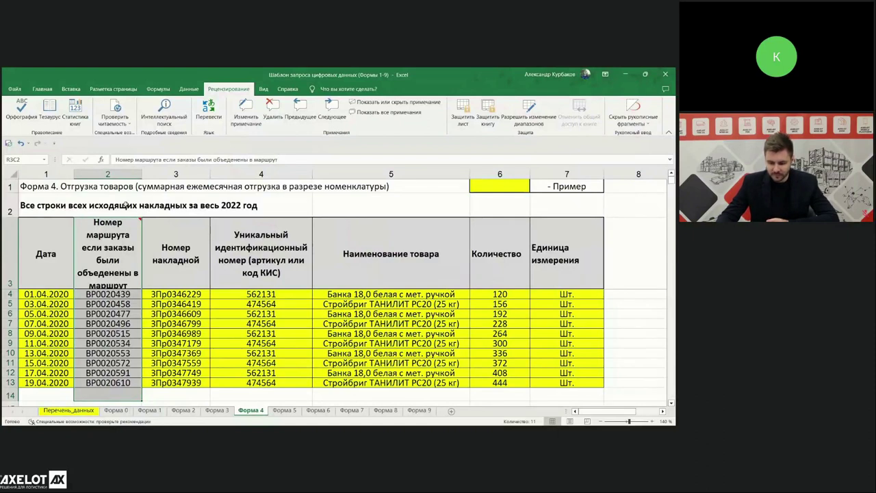
{"action": "left_click", "coordinate": [119, 173]}
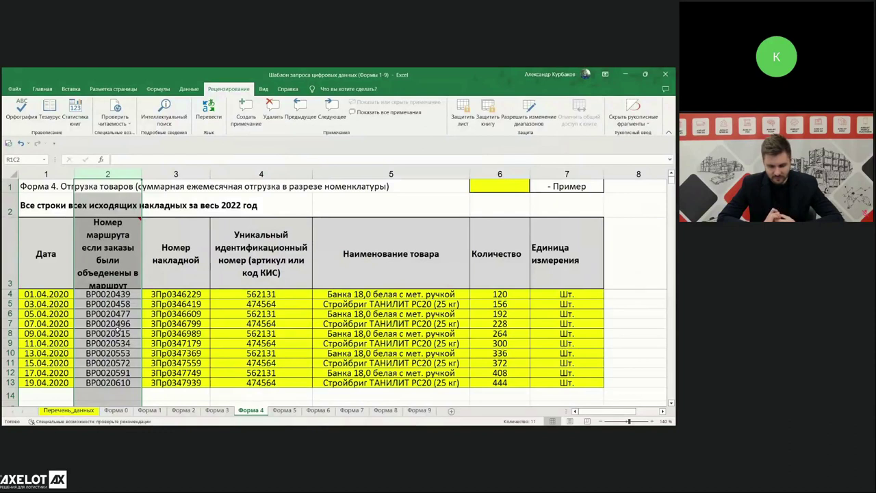
{"action": "left_click", "coordinate": [108, 253]}
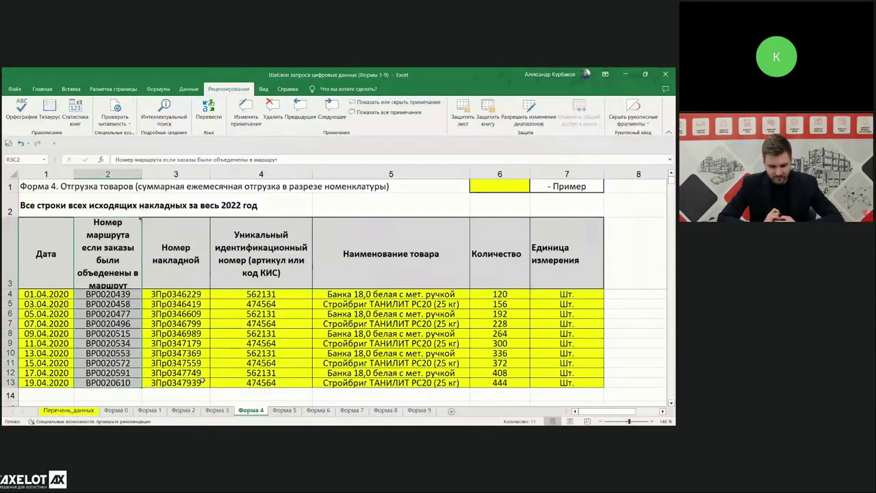
- Revisit the Форма 1, Форма 2 and Форма 3 sheets and return to Форма 4
{"action": "left_click", "coordinate": [152, 412]}
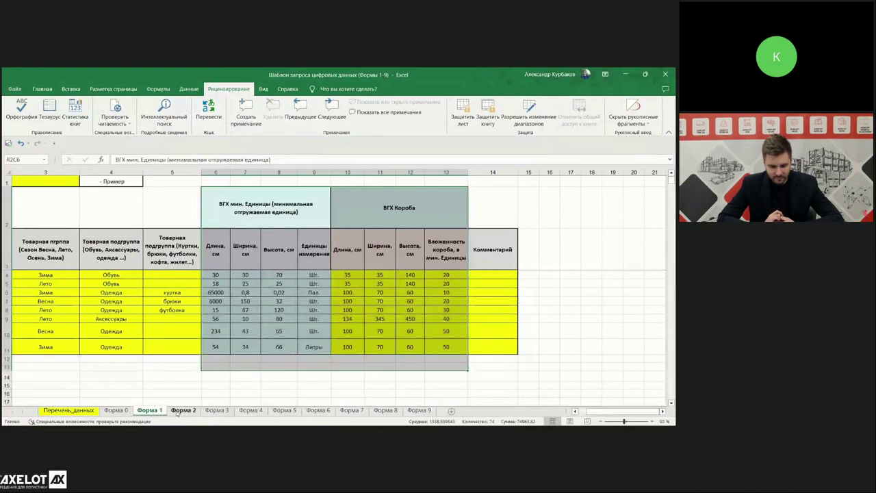
{"action": "left_click", "coordinate": [182, 410]}
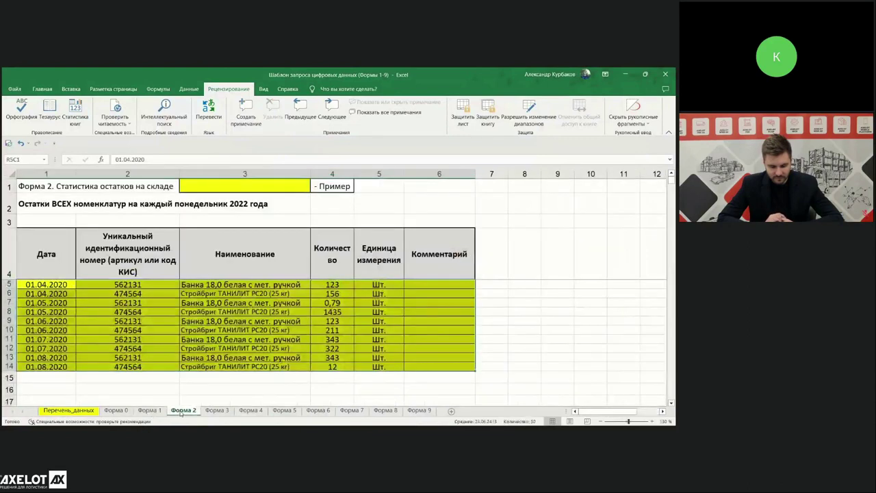
{"action": "left_click", "coordinate": [159, 411]}
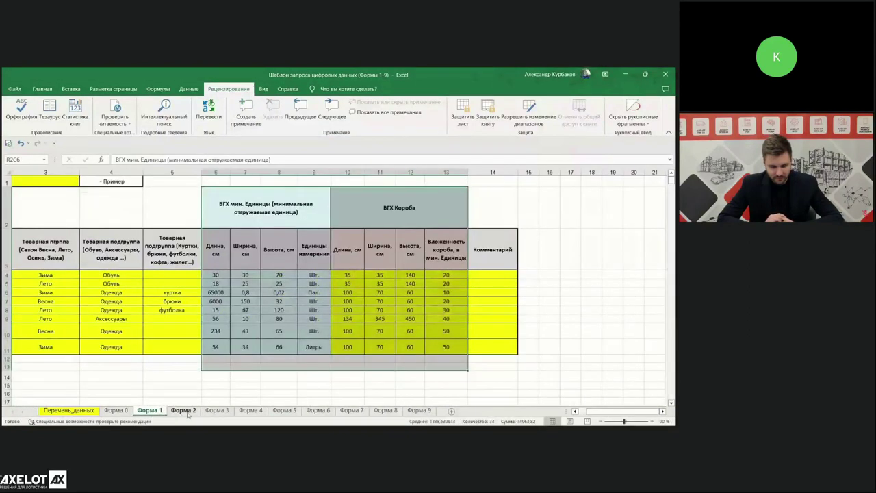
{"action": "left_click", "coordinate": [184, 411]}
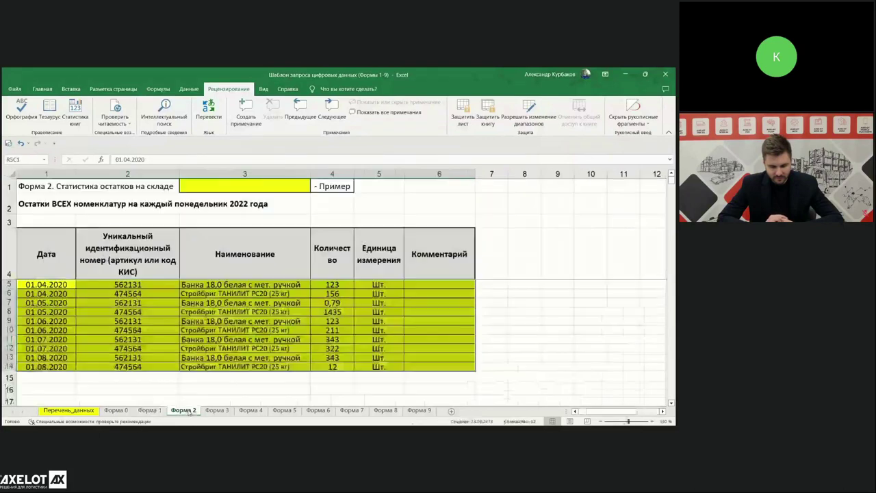
{"action": "left_click", "coordinate": [217, 411]}
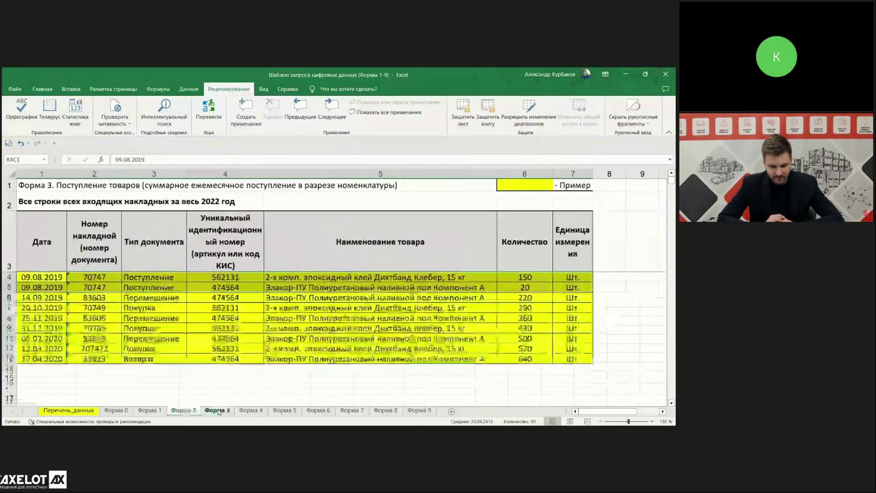
{"action": "left_click", "coordinate": [249, 411]}
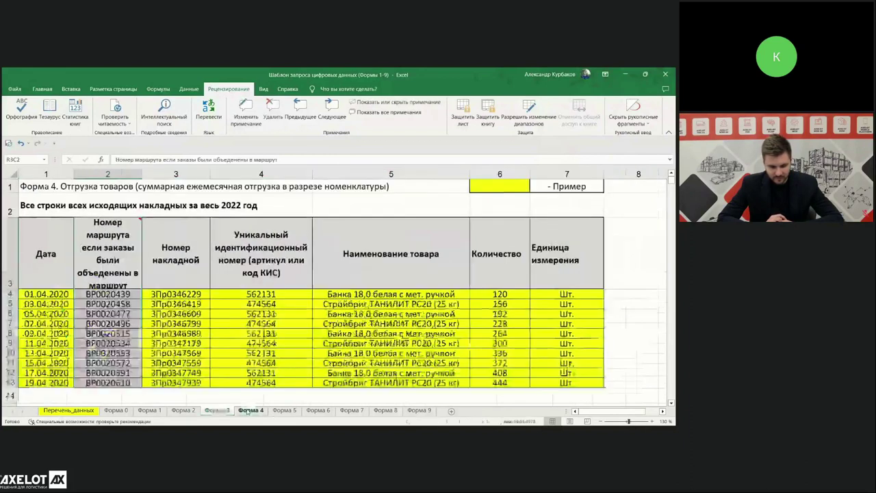
- Open the Форма 5 cargo turnover forecast sheet and highlight the whole Изменение грузооборота row
{"action": "left_click", "coordinate": [285, 411]}
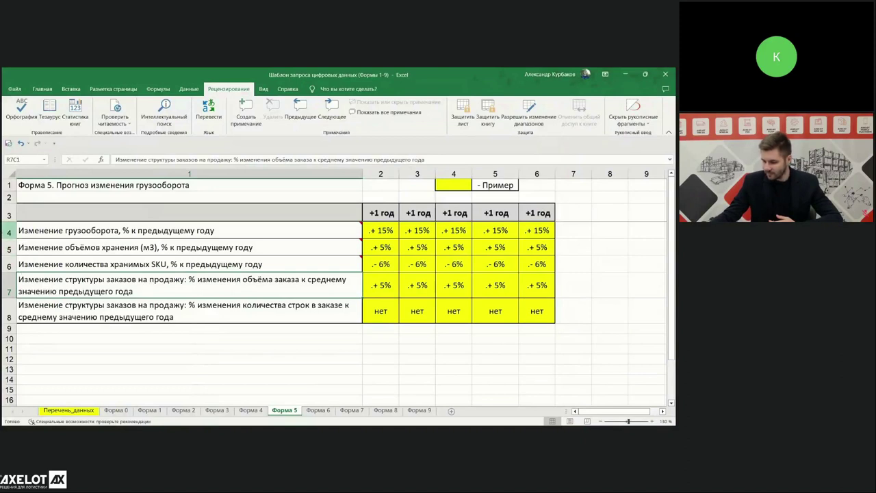
{"action": "left_click", "coordinate": [5, 232]}
{"action": "mouse_move", "coordinate": [87, 239]}
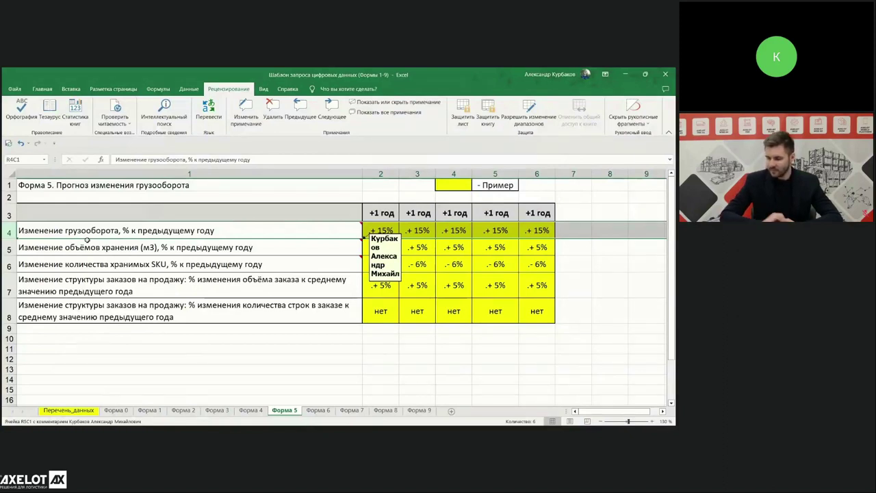
{"action": "mouse_move", "coordinate": [290, 233]}
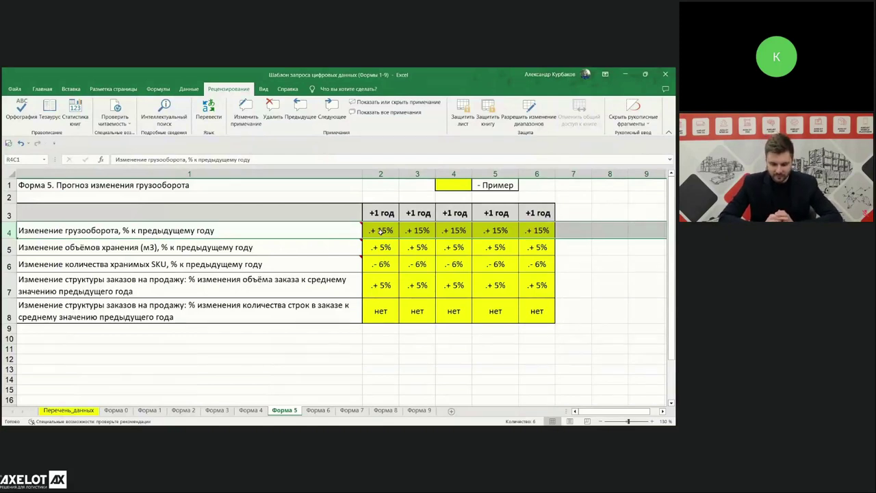
- Point out the five yearly example values of the Изменение грузооборота row and the +1 год headers above them
{"action": "left_click", "coordinate": [380, 231]}
{"action": "left_click", "coordinate": [417, 233]}
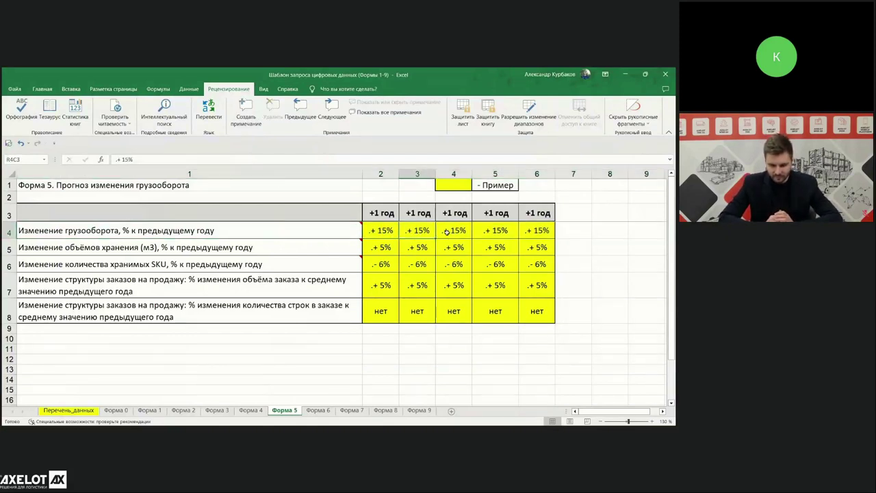
{"action": "left_click", "coordinate": [448, 233]}
{"action": "left_click_drag", "start_coordinate": [382, 215], "coordinate": [495, 213]}
{"action": "left_click", "coordinate": [455, 231]}
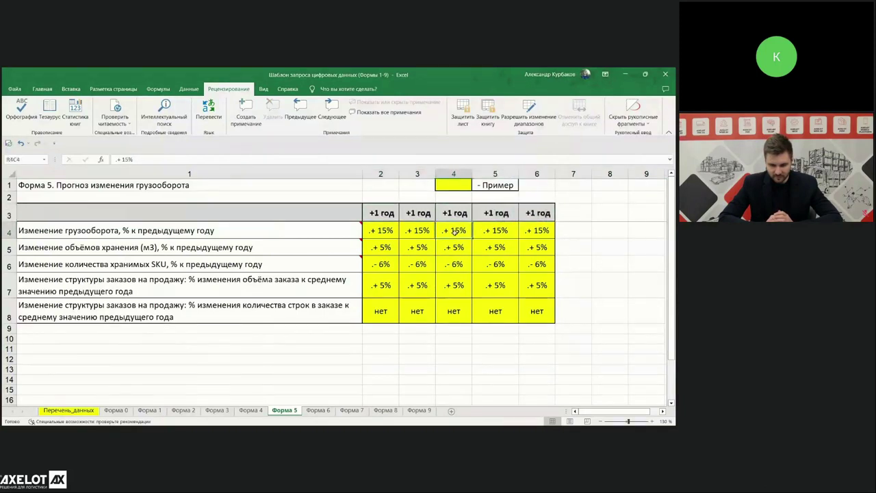
{"action": "left_click", "coordinate": [498, 231]}
{"action": "left_click", "coordinate": [536, 232]}
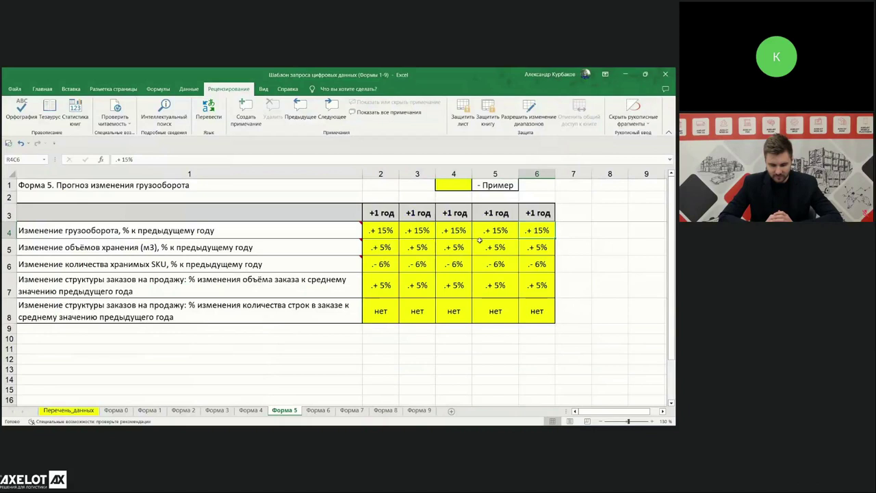
- Return to the Изменение грузооборота label and go through its forecast cells year by year, ending on the empty cell past the table
{"action": "left_click", "coordinate": [348, 227]}
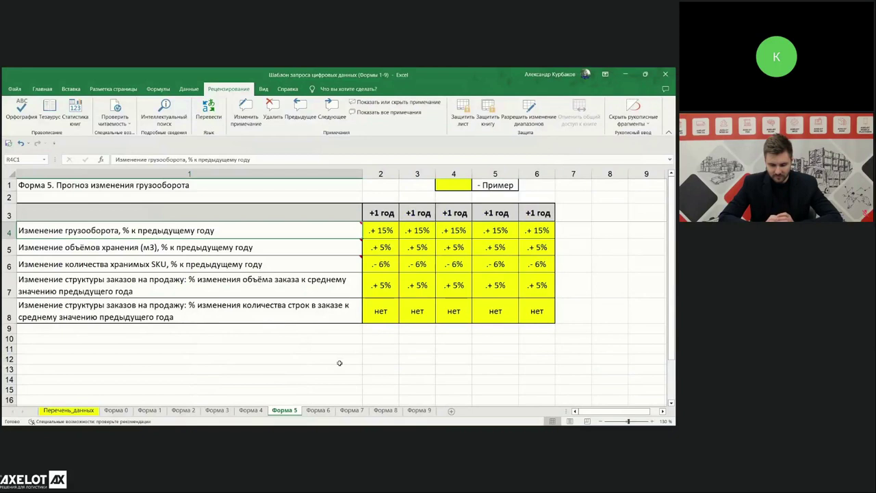
{"action": "left_click", "coordinate": [387, 231]}
{"action": "left_click", "coordinate": [417, 230]}
{"action": "left_click", "coordinate": [446, 231]}
{"action": "left_click", "coordinate": [487, 229]}
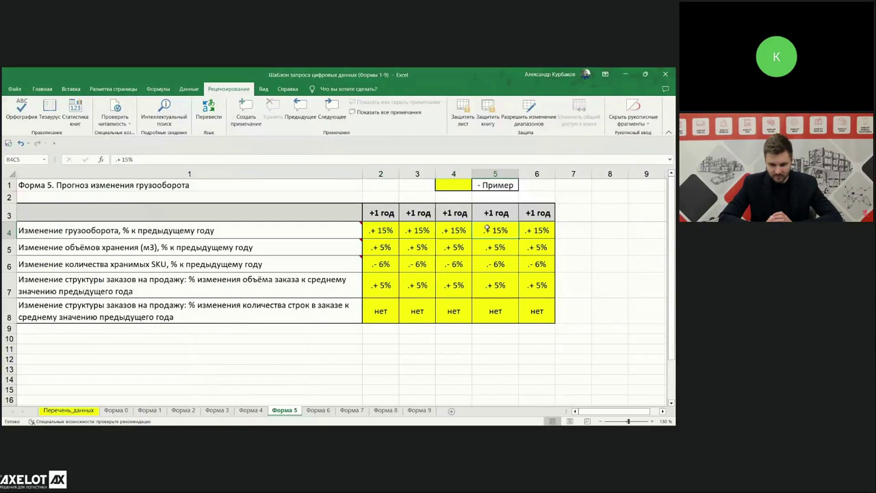
{"action": "left_click", "coordinate": [538, 226]}
{"action": "left_click", "coordinate": [572, 226]}
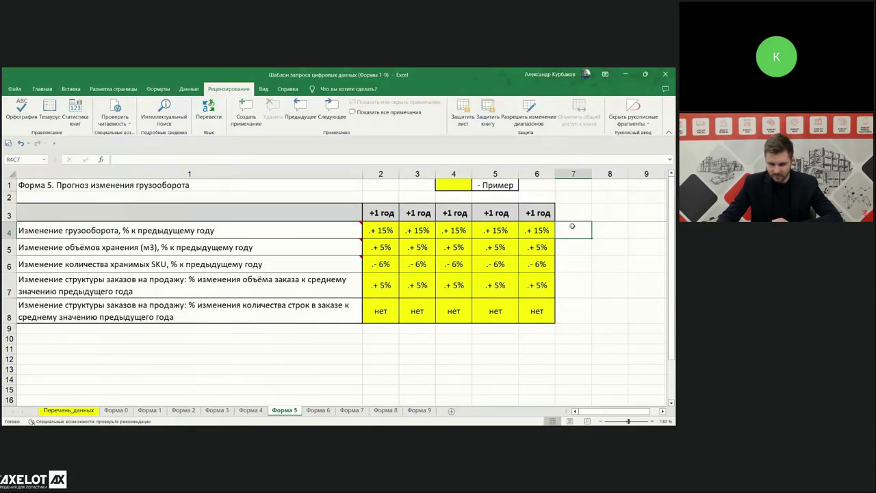
- Compare the first-year cell of the Изменение объёмов хранения (м3) row with the turnover cell above and select the storage row's label
{"action": "left_click", "coordinate": [319, 248]}
{"action": "left_click", "coordinate": [373, 247]}
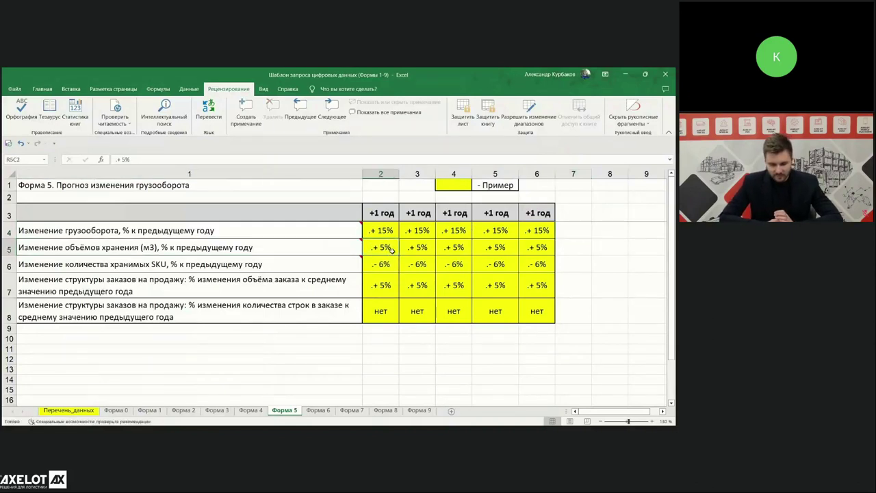
{"action": "left_click", "coordinate": [382, 230]}
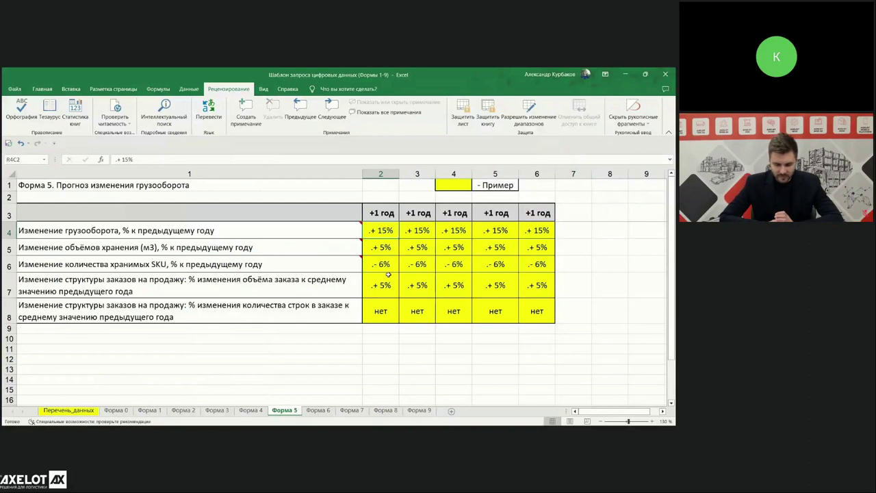
{"action": "left_click", "coordinate": [383, 248]}
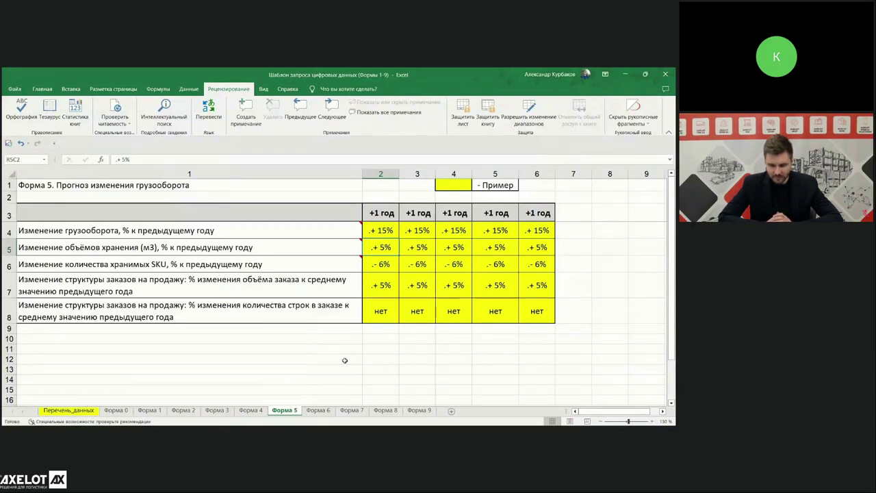
{"action": "left_click", "coordinate": [341, 248]}
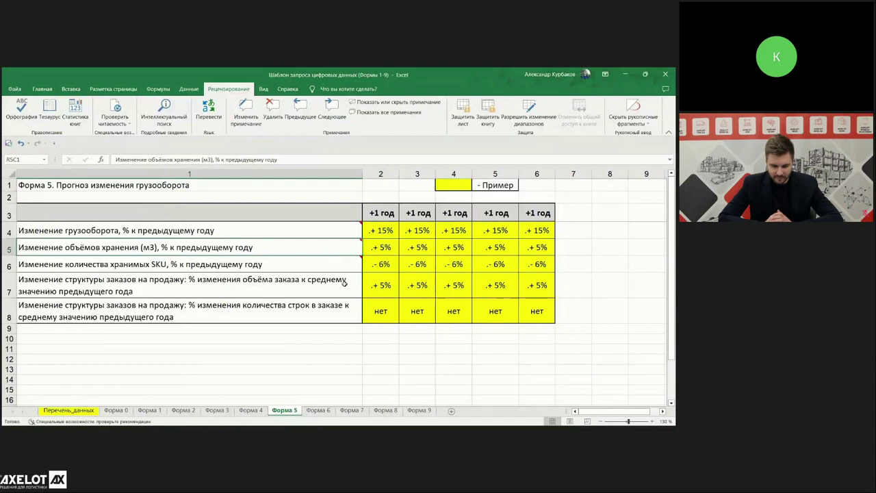
- Go through the yearly cells of the Изменение объёмов хранения (м3) row and highlight the whole Форма 5 forecast table with its headers
{"action": "left_click", "coordinate": [387, 245]}
{"action": "left_click", "coordinate": [420, 248]}
{"action": "left_click", "coordinate": [449, 248]}
{"action": "left_click", "coordinate": [503, 248]}
{"action": "left_click", "coordinate": [548, 247]}
{"action": "left_click", "coordinate": [581, 248]}
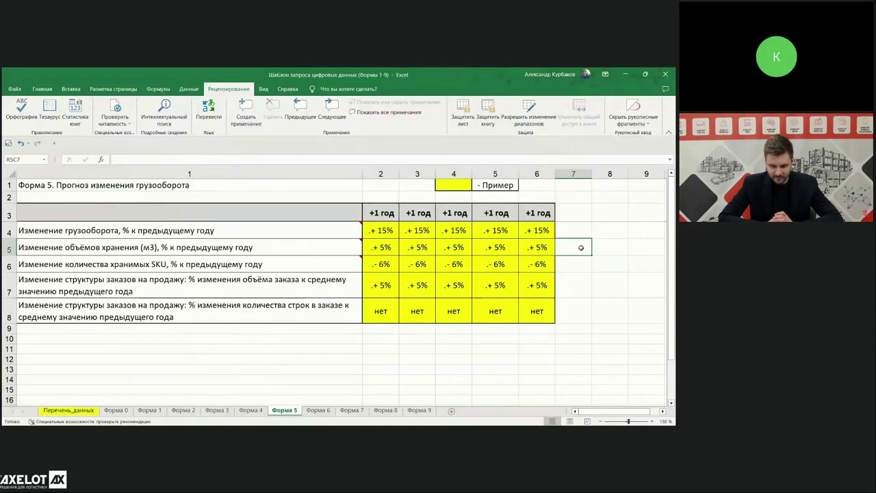
{"action": "left_click_drag", "start_coordinate": [312, 207], "coordinate": [539, 305]}
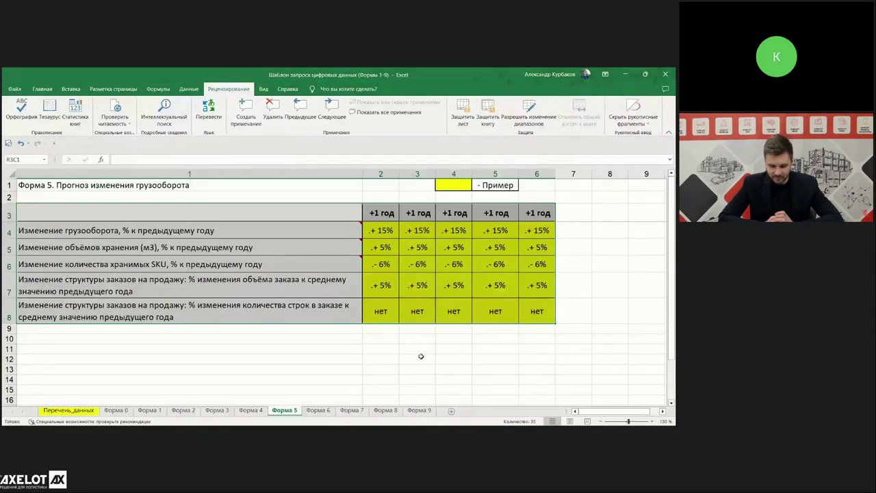
- View the top of the Форма 6 transport flow sheet, revisit Форма 3, Форма 4 and Форма 5, and return to Форма 6
{"action": "left_click", "coordinate": [320, 410]}
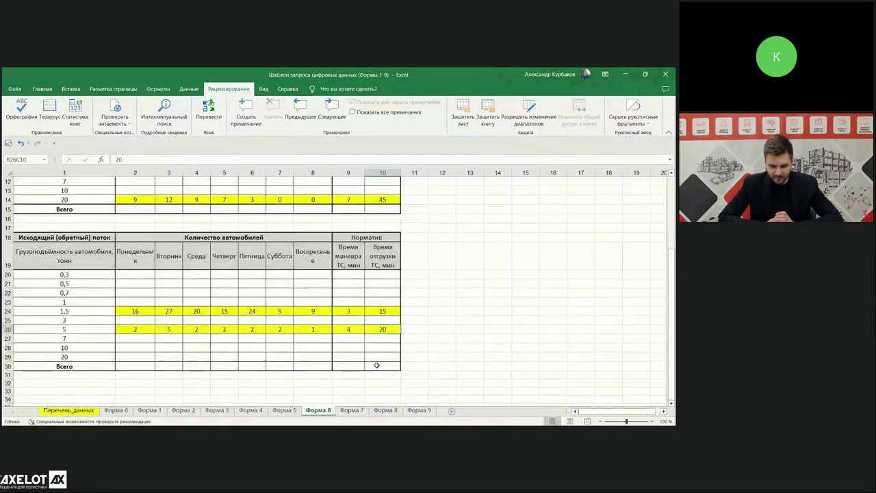
{"action": "scroll", "coordinate": [376, 366], "scroll_direction": "up", "scroll_amount": 4}
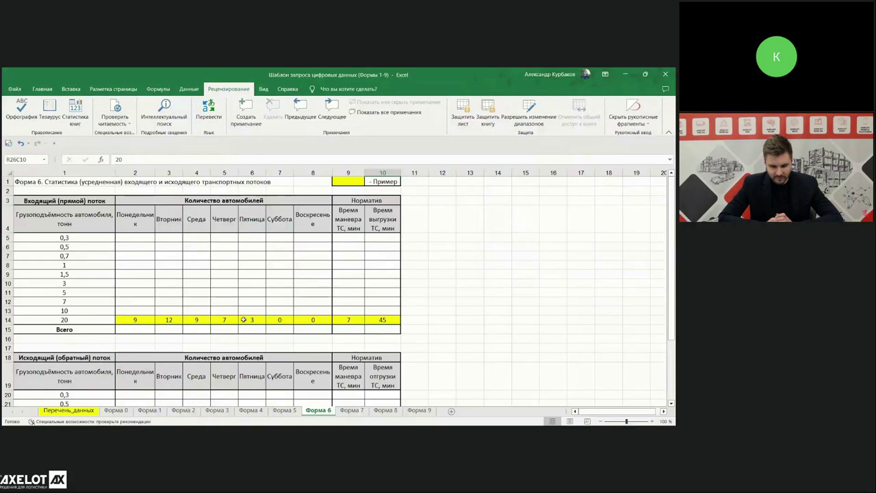
{"action": "left_click", "coordinate": [216, 411]}
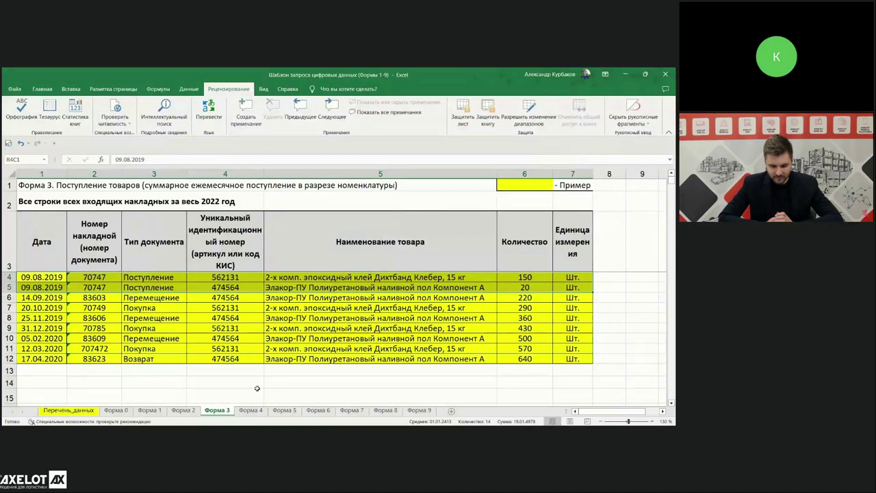
{"action": "left_click", "coordinate": [251, 410]}
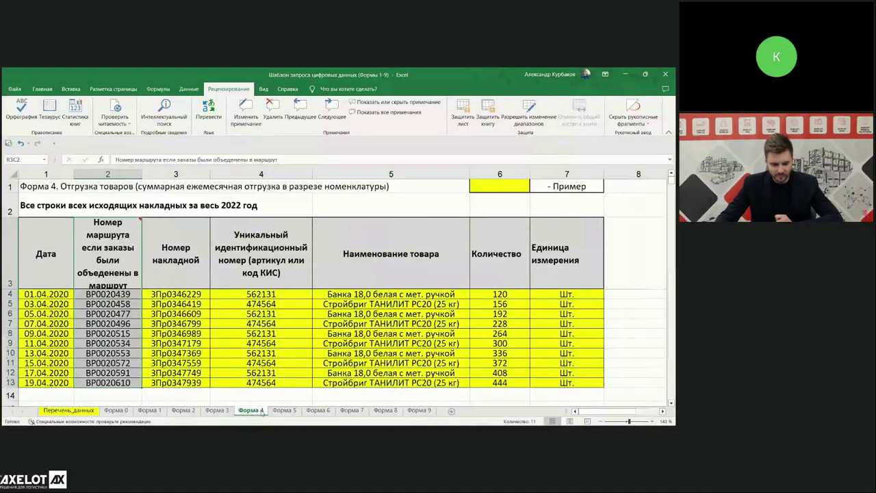
{"action": "left_click", "coordinate": [284, 410]}
{"action": "left_click", "coordinate": [317, 410]}
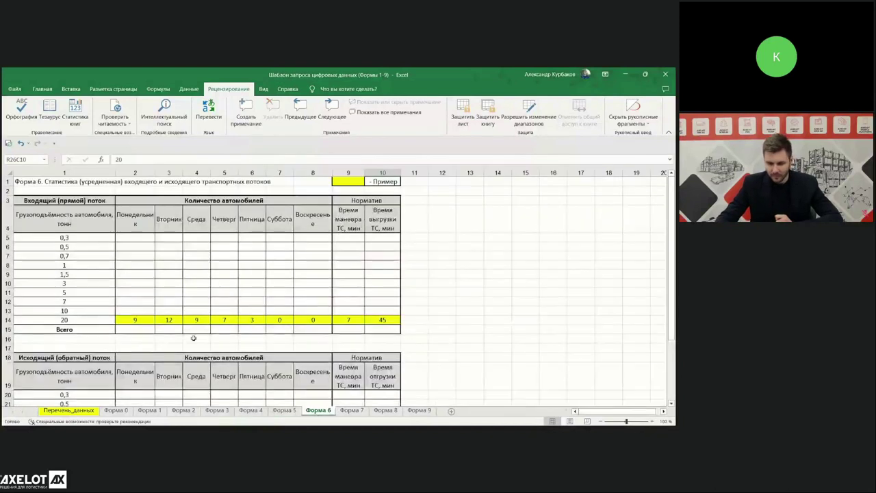
- In the incoming flow table, highlight the 20-tonne row, its Monday to Wednesday vehicle counts and the Вторник column
{"action": "left_click_drag", "start_coordinate": [124, 223], "coordinate": [132, 283]}
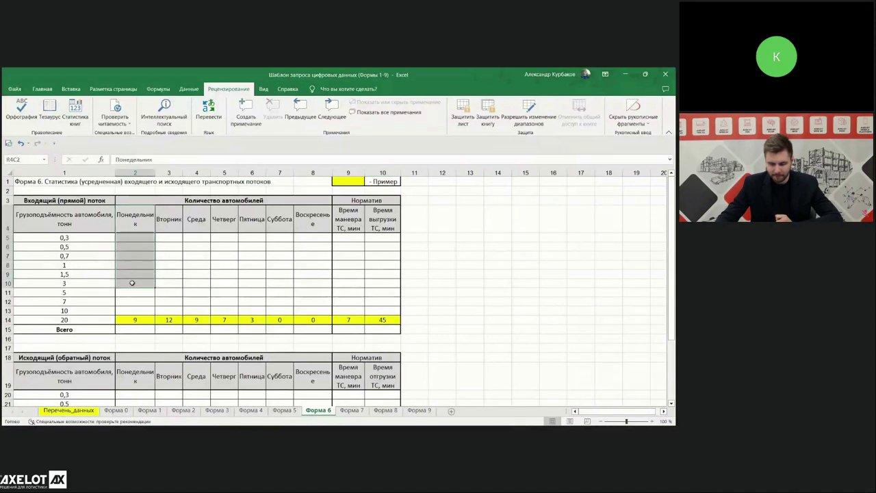
{"action": "left_click", "coordinate": [72, 319]}
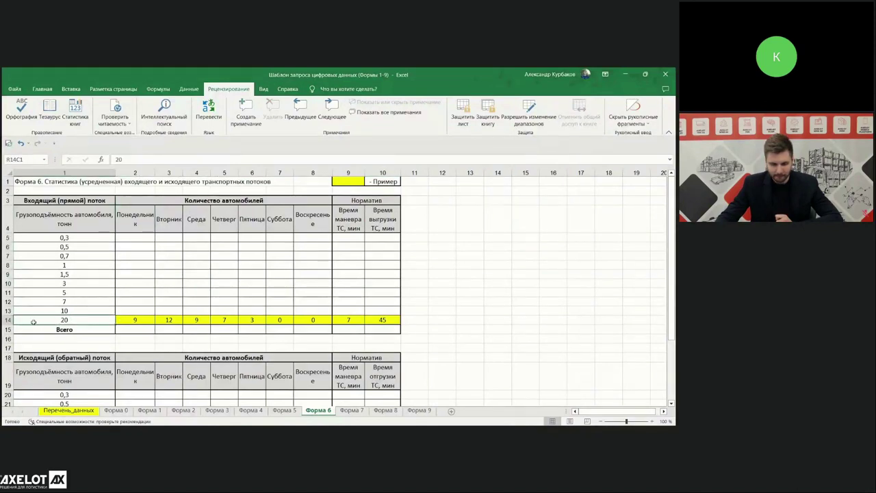
{"action": "left_click", "coordinate": [6, 320]}
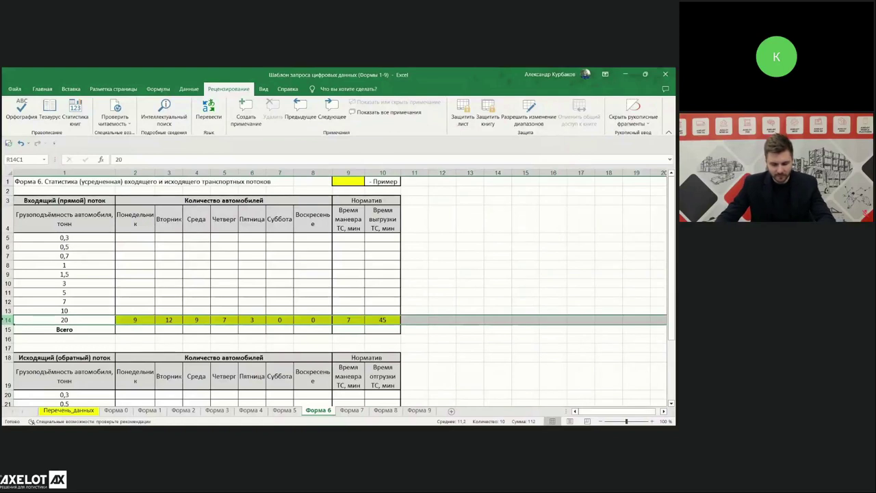
{"action": "left_click", "coordinate": [135, 321]}
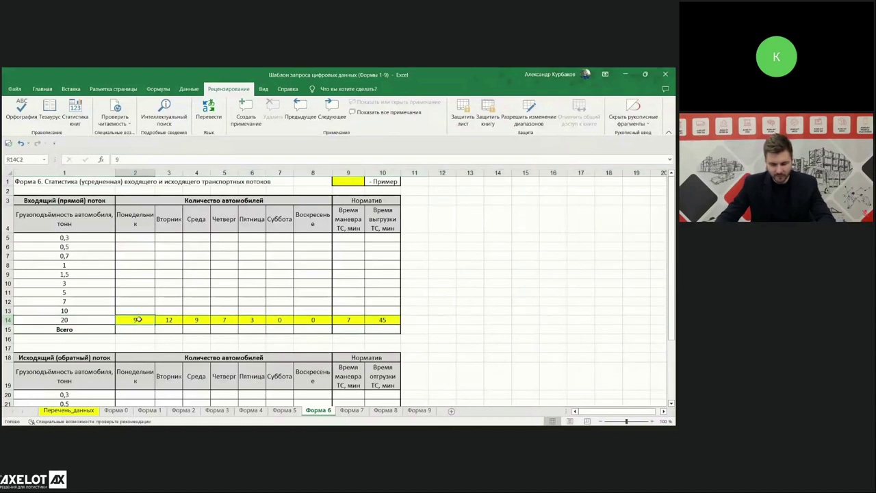
{"action": "left_click", "coordinate": [171, 320]}
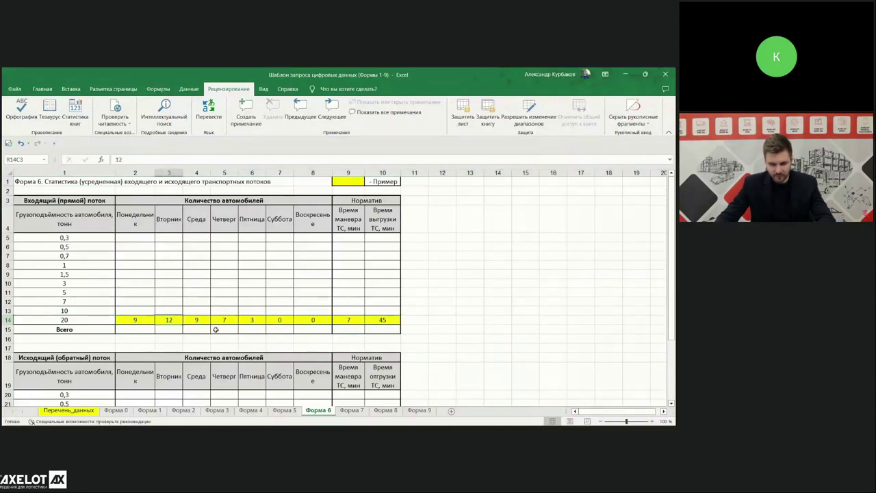
{"action": "left_click", "coordinate": [196, 319]}
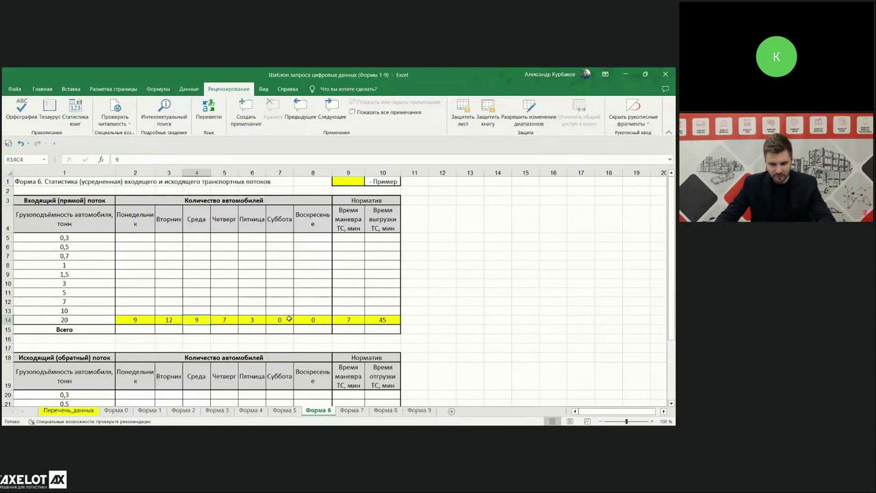
{"action": "left_click_drag", "start_coordinate": [168, 223], "coordinate": [167, 347]}
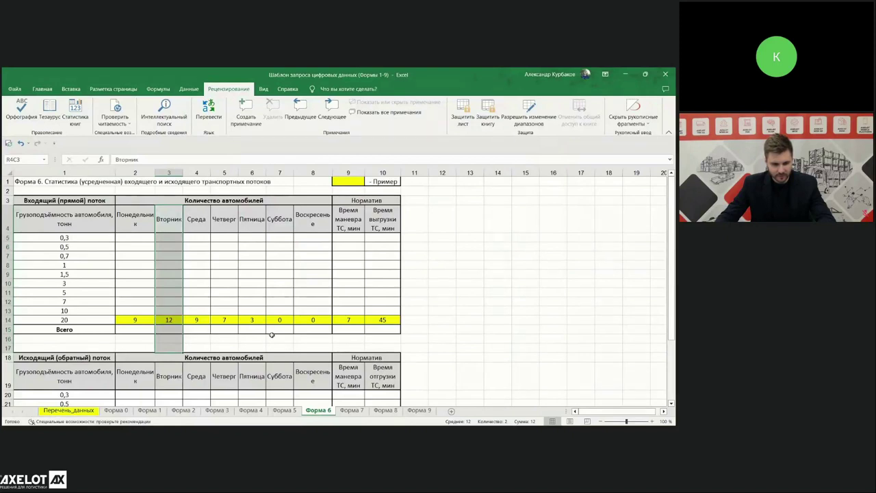
- Highlight the example manoeuvre and unloading time norms for 20-tonne vehicles in the incoming flow table
{"action": "left_click", "coordinate": [384, 317]}
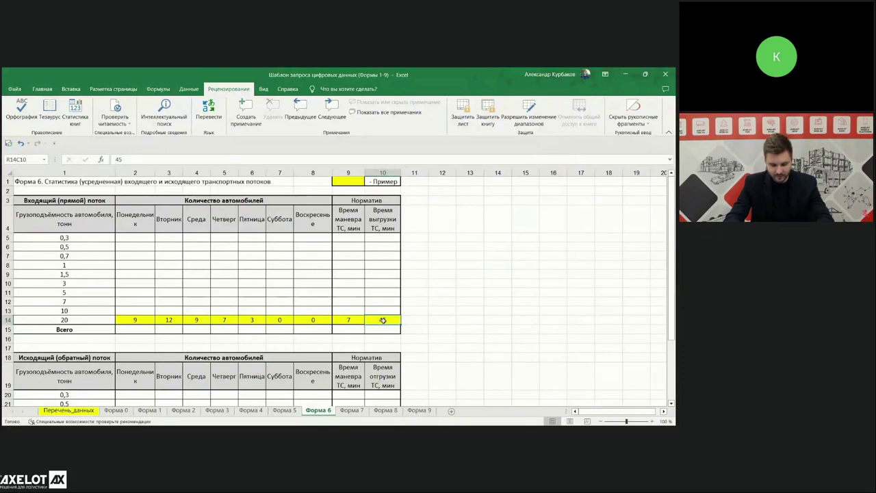
{"action": "left_click", "coordinate": [347, 320]}
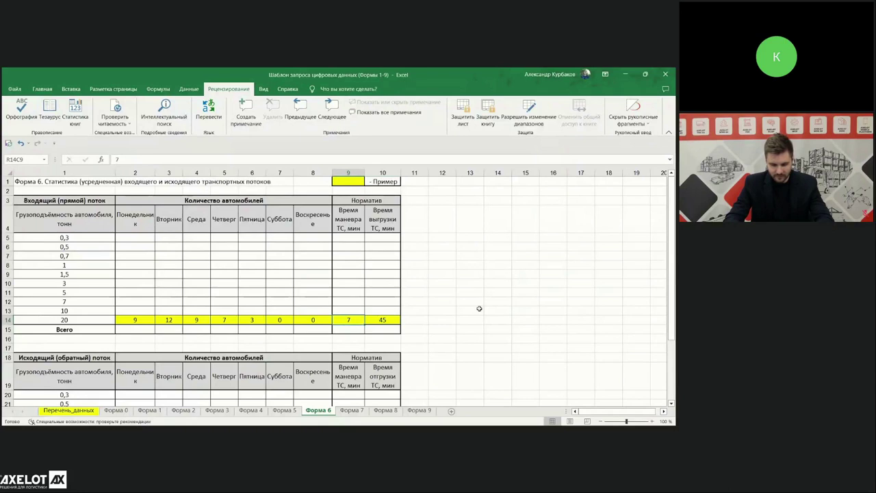
{"action": "left_click_drag", "start_coordinate": [393, 319], "coordinate": [346, 319]}
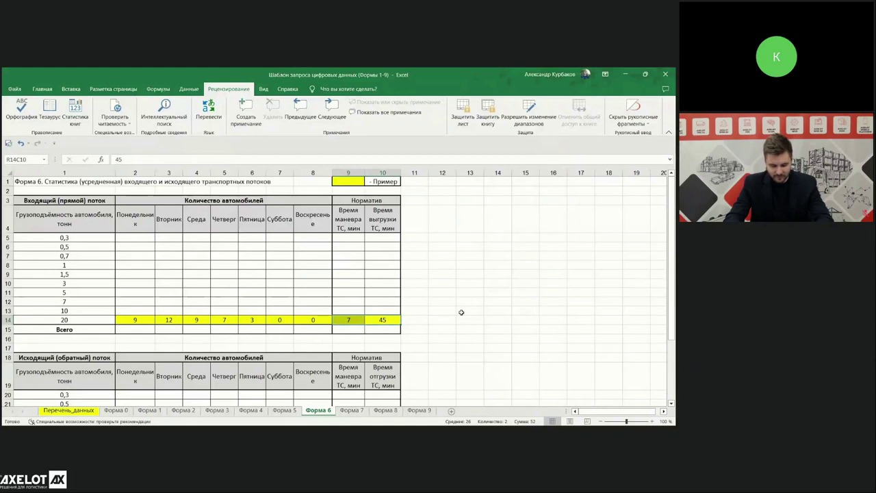
- Move to the outgoing flow table of Форма 6 and select its Исходящий (обратный) поток heading
{"action": "scroll", "coordinate": [462, 312], "scroll_direction": "down", "scroll_amount": 1}
{"action": "scroll", "coordinate": [461, 312], "scroll_direction": "down", "scroll_amount": 1}
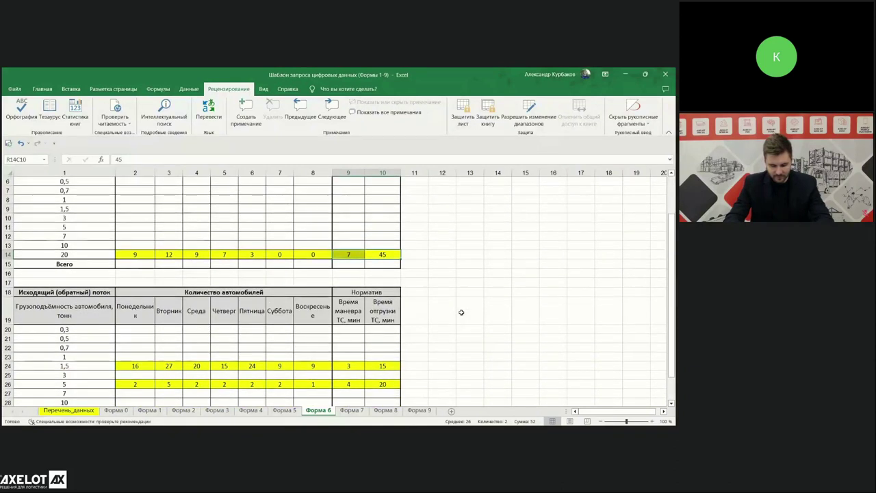
{"action": "scroll", "coordinate": [462, 312], "scroll_direction": "down", "scroll_amount": 1}
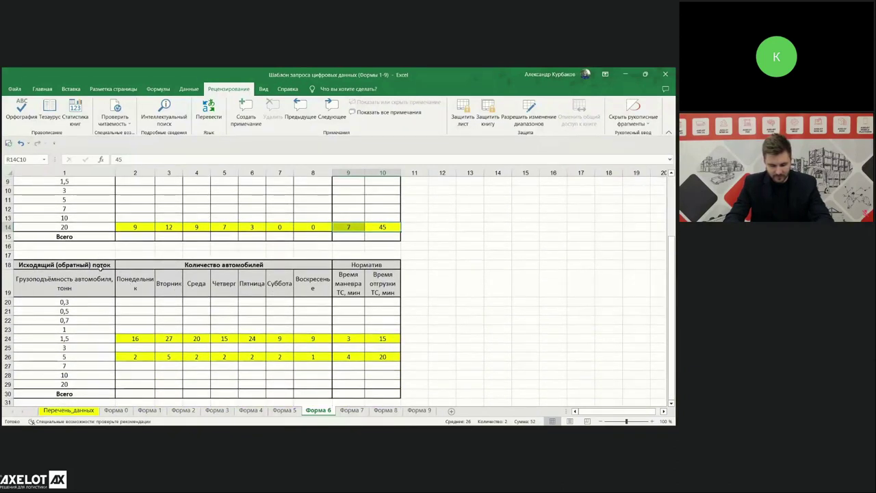
{"action": "left_click", "coordinate": [100, 267]}
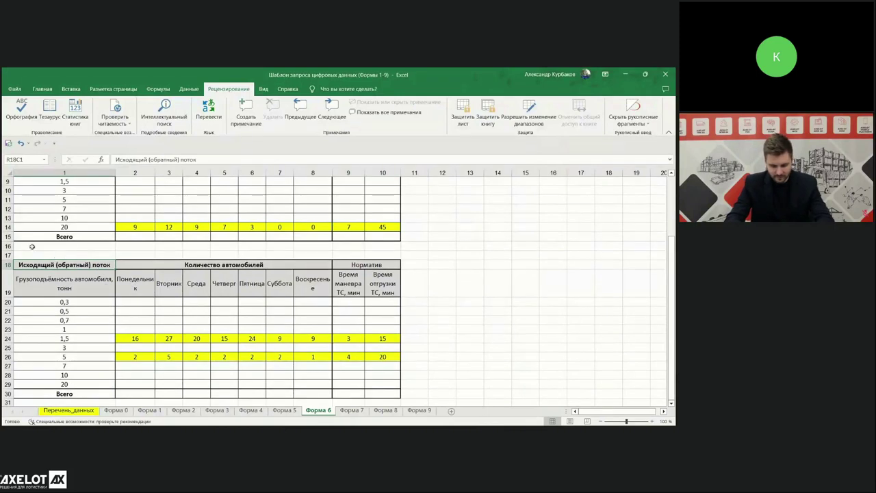
- Highlight the incoming 20-tonne row, the outgoing 1,5 and 5-tonne rows, and the Monday vehicle counts of both outgoing rows
{"action": "left_click", "coordinate": [8, 226]}
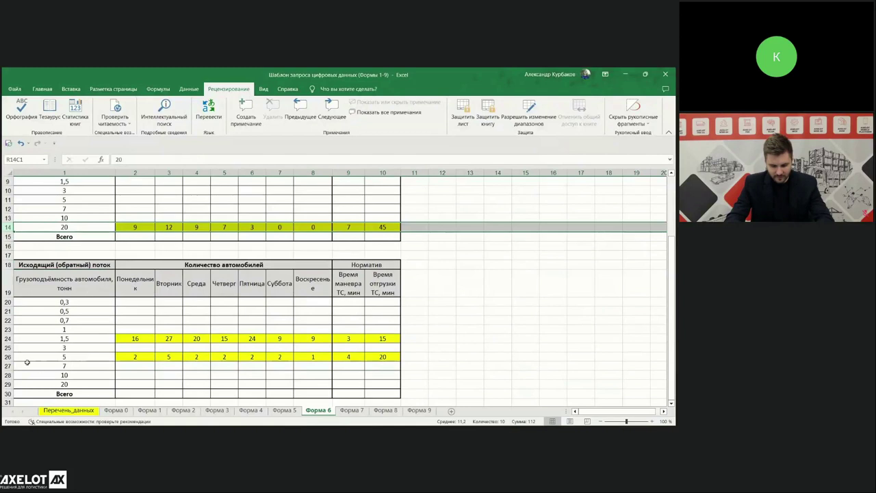
{"action": "left_click", "coordinate": [7, 338]}
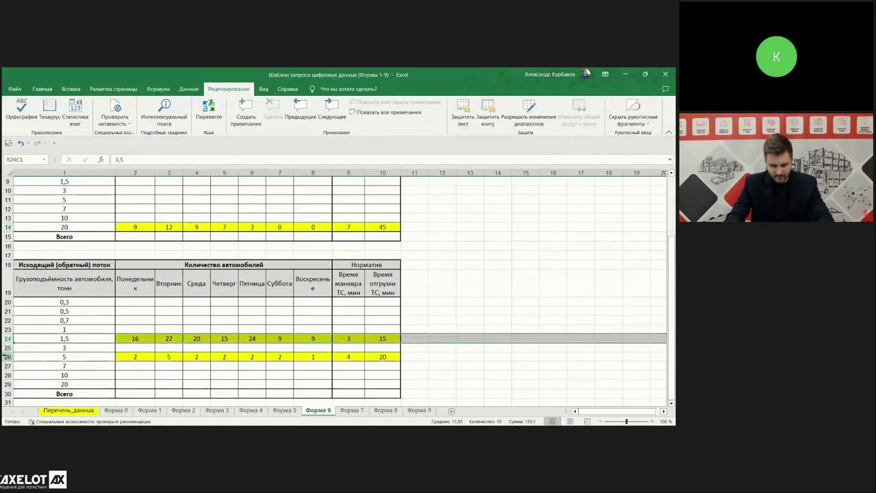
{"action": "left_click", "coordinate": [7, 356]}
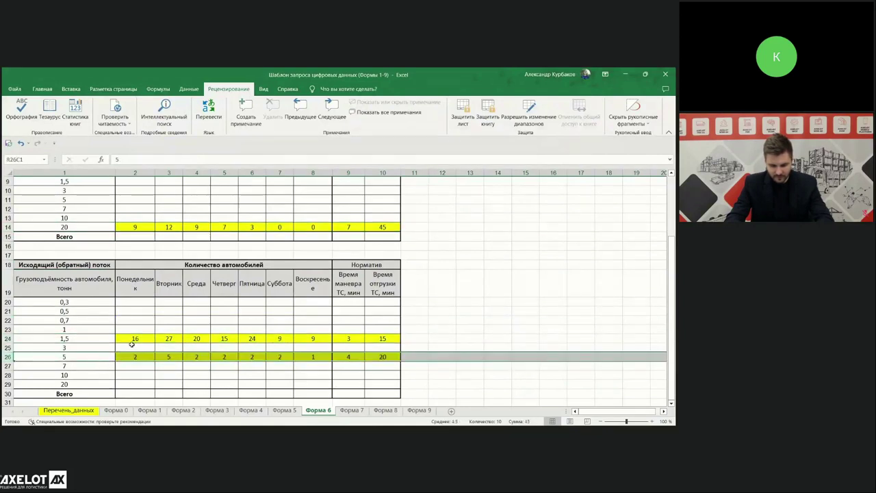
{"action": "left_click", "coordinate": [139, 338]}
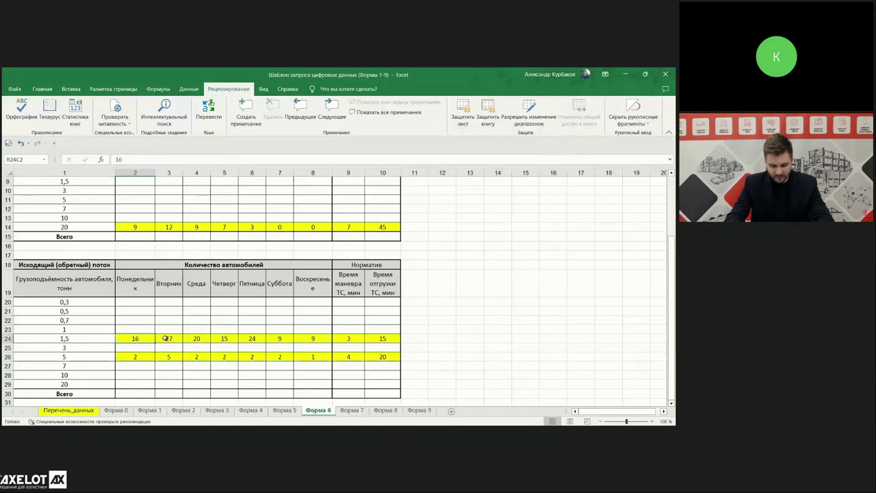
{"action": "left_click", "coordinate": [135, 357]}
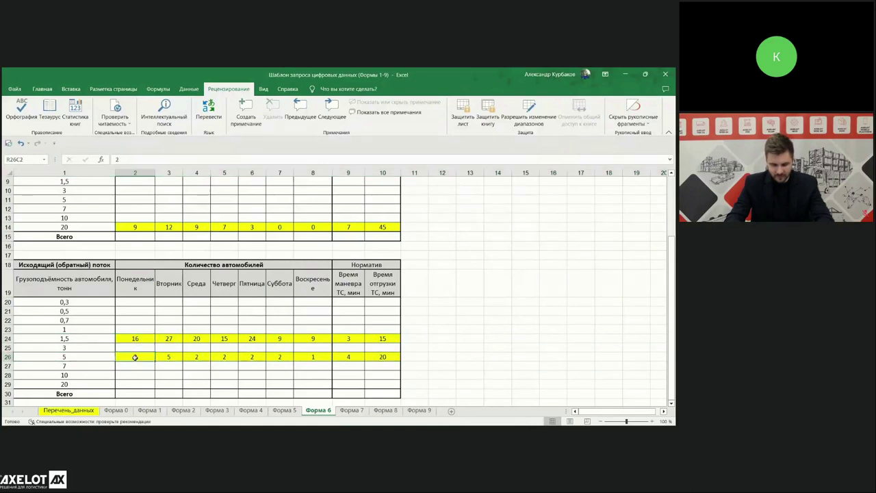
- In the outgoing flow table, highlight the Wednesday vehicle counts of the 1,5 and 5-tonne rows and the whole Вторник column
{"action": "left_click", "coordinate": [195, 339]}
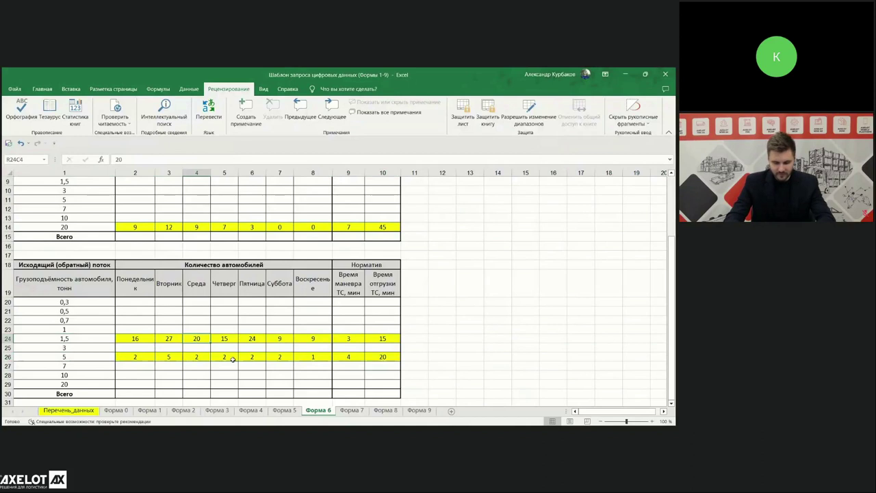
{"action": "left_click", "coordinate": [201, 358]}
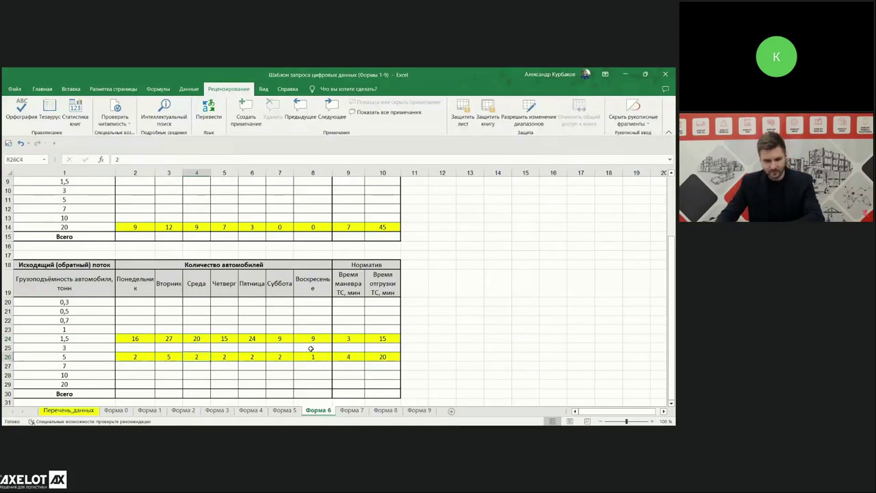
{"action": "left_click_drag", "start_coordinate": [168, 287], "coordinate": [171, 395]}
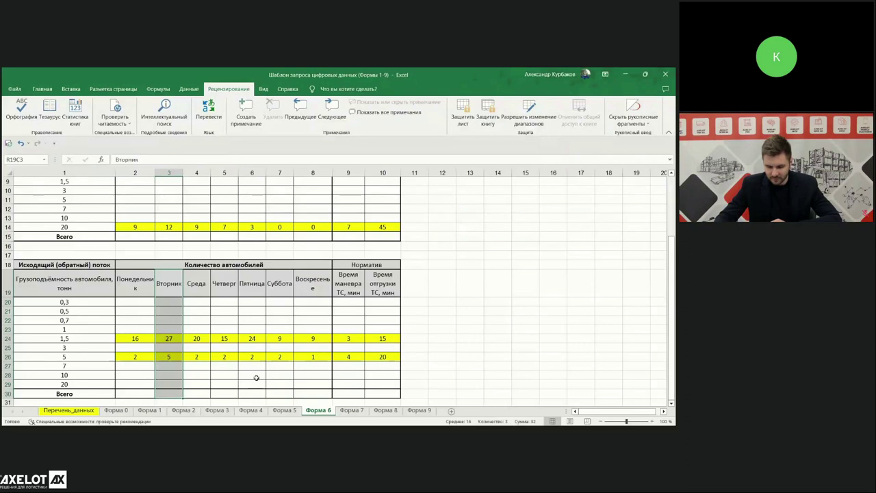
- Consult the receipts on Форма 3, return to Форма 6, and highlight its outgoing flow table and the 1,5 and 5-tonne time norms
{"action": "left_click", "coordinate": [216, 410]}
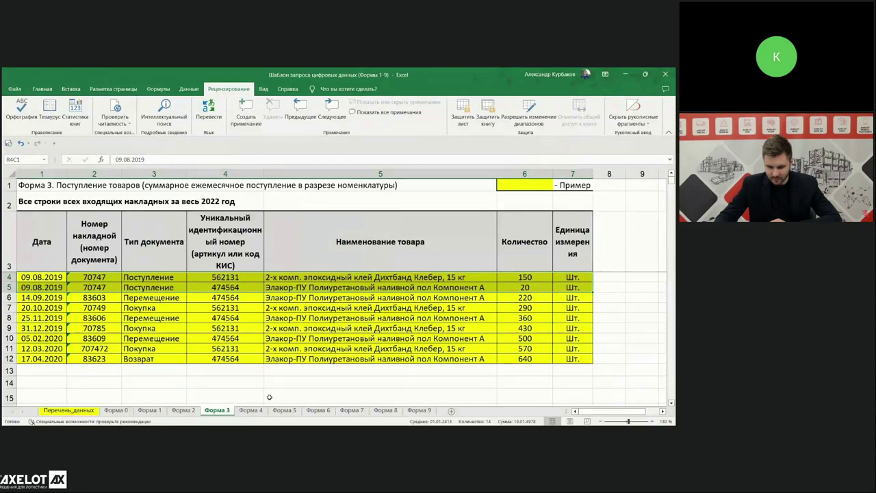
{"action": "left_click", "coordinate": [318, 410]}
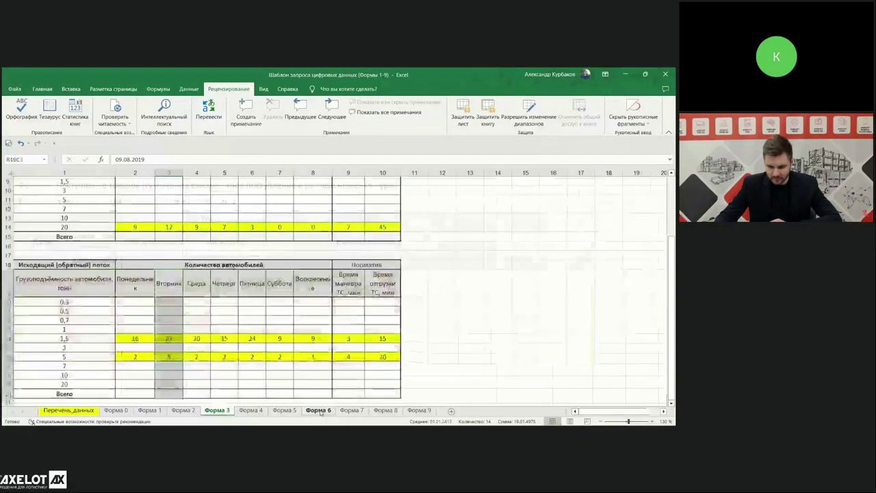
{"action": "left_click_drag", "start_coordinate": [63, 283], "coordinate": [376, 387]}
{"action": "left_click_drag", "start_coordinate": [347, 339], "coordinate": [378, 362]}
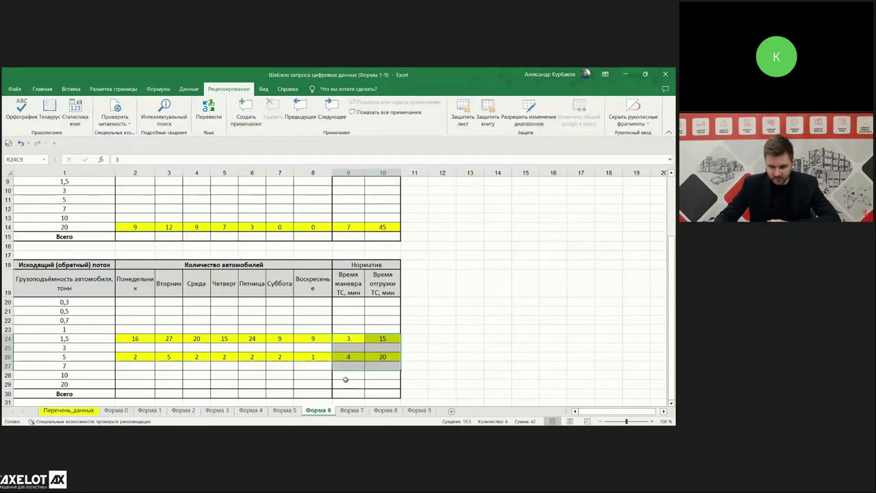
{"action": "scroll", "coordinate": [346, 377], "scroll_direction": "up", "scroll_amount": 2}
{"action": "scroll", "coordinate": [345, 377], "scroll_direction": "up", "scroll_amount": 1}
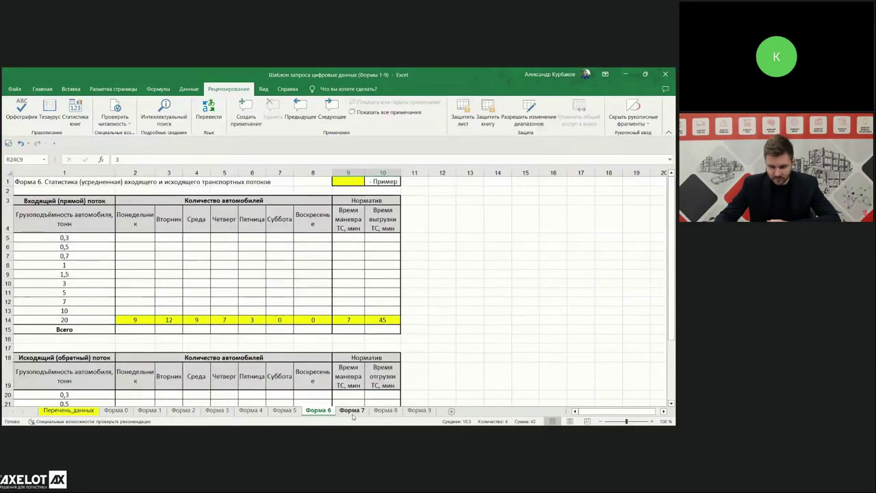
- On Форма 7, highlight Подготовка склада к приемке, Осмотр внешнего вида груза and Идентификация, each with its time norm
{"action": "left_click", "coordinate": [351, 411]}
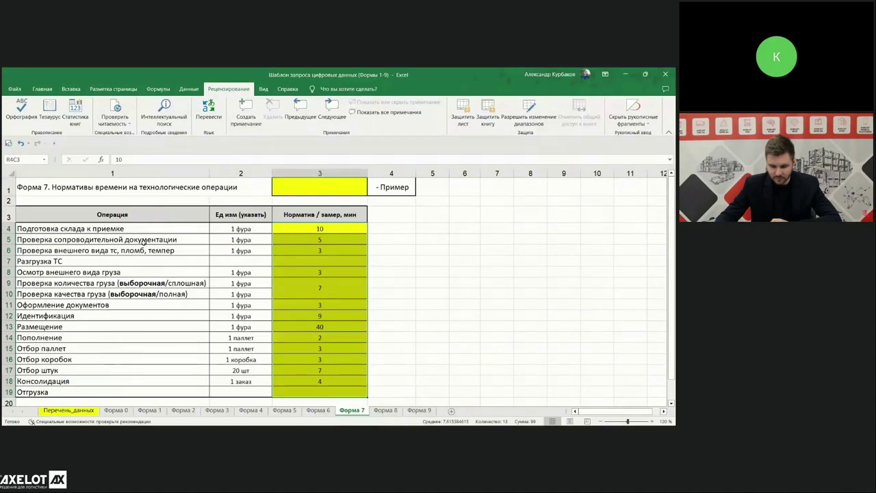
{"action": "left_click", "coordinate": [140, 228]}
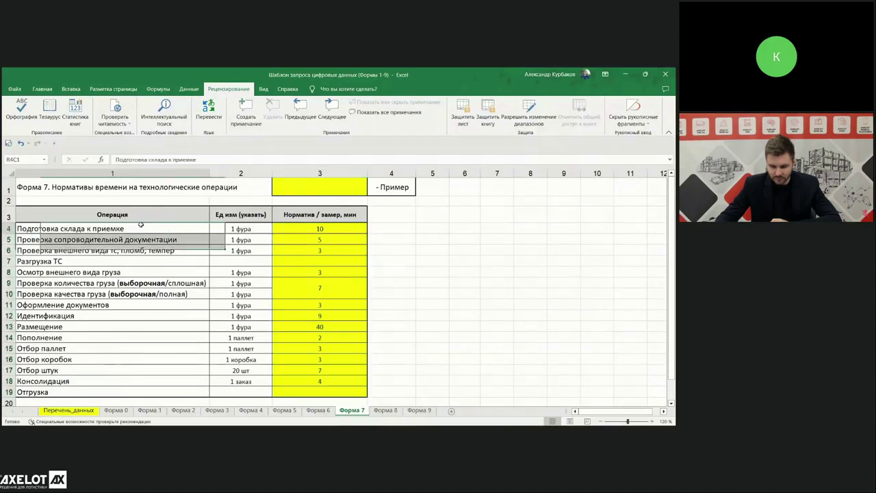
{"action": "left_click", "coordinate": [340, 228]}
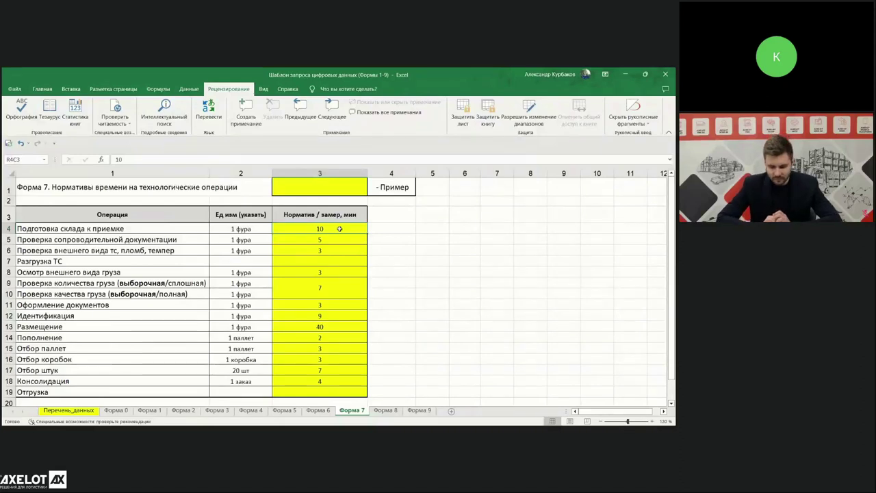
{"action": "left_click", "coordinate": [51, 272]}
{"action": "left_click", "coordinate": [303, 270]}
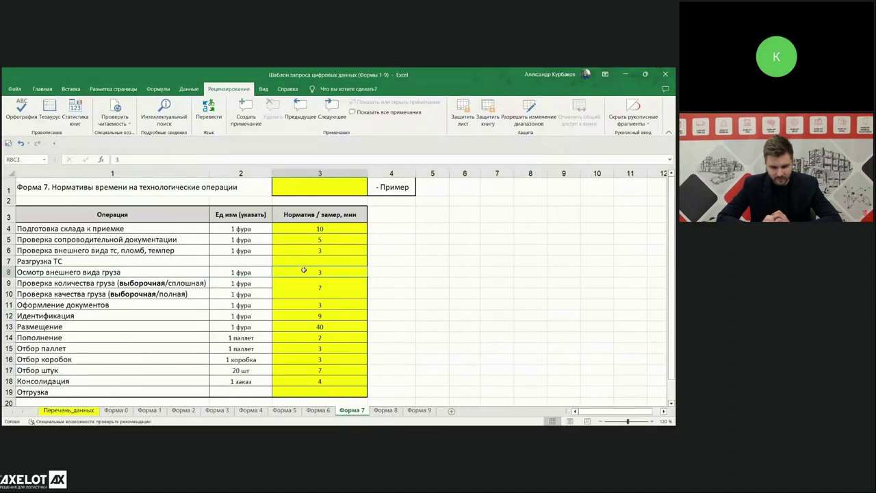
{"action": "left_click", "coordinate": [157, 316]}
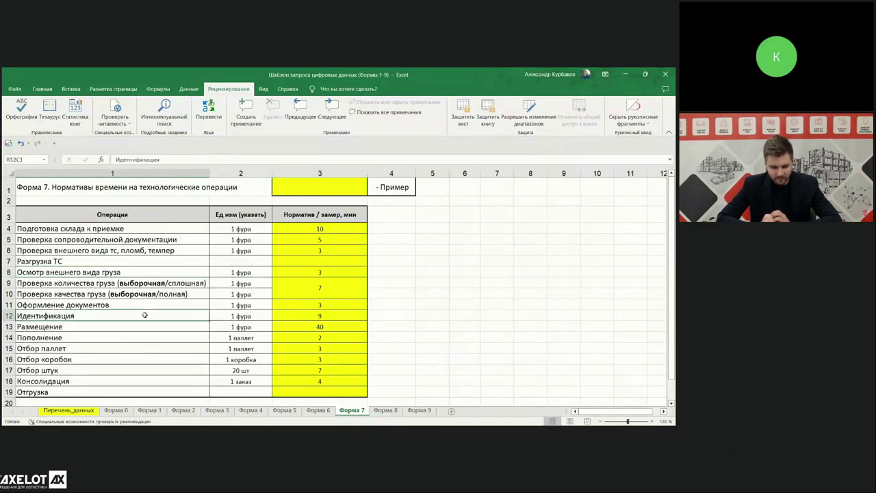
{"action": "left_click", "coordinate": [319, 312]}
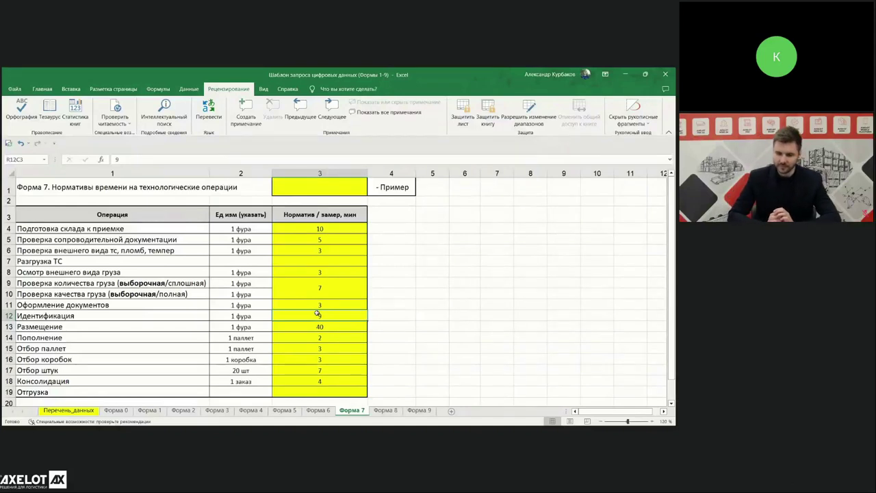
- Highlight the list of operations and the whole Норматив / замер column, and open the handling equipment sheet Форма 8
{"action": "left_click_drag", "start_coordinate": [164, 229], "coordinate": [203, 382]}
{"action": "left_click_drag", "start_coordinate": [334, 229], "coordinate": [319, 394]}
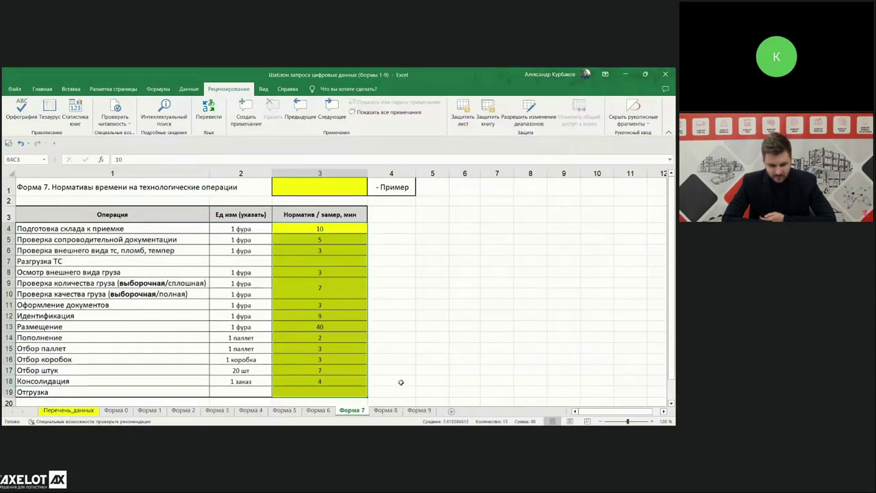
{"action": "left_click", "coordinate": [385, 410]}
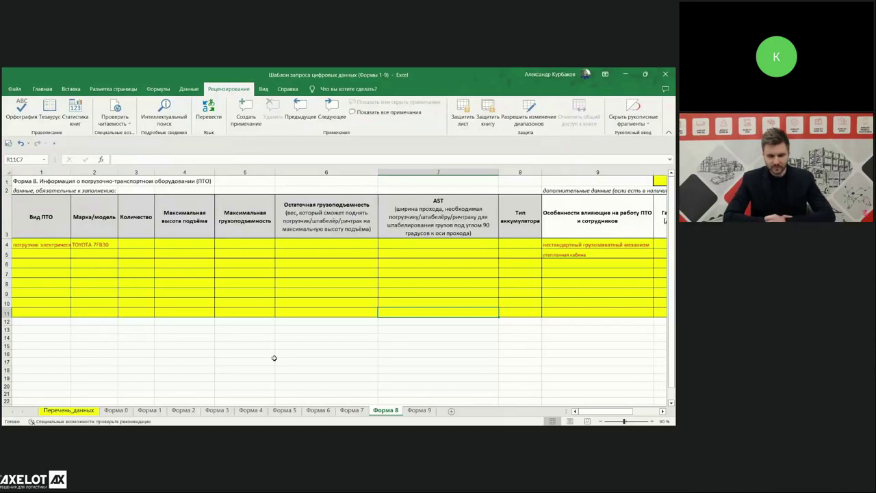
- Open the staffing schedule on Форма 9, revisit the receipts on Форма 3 and shipments on Форма 4, and return to Форма 9
{"action": "left_click", "coordinate": [415, 410]}
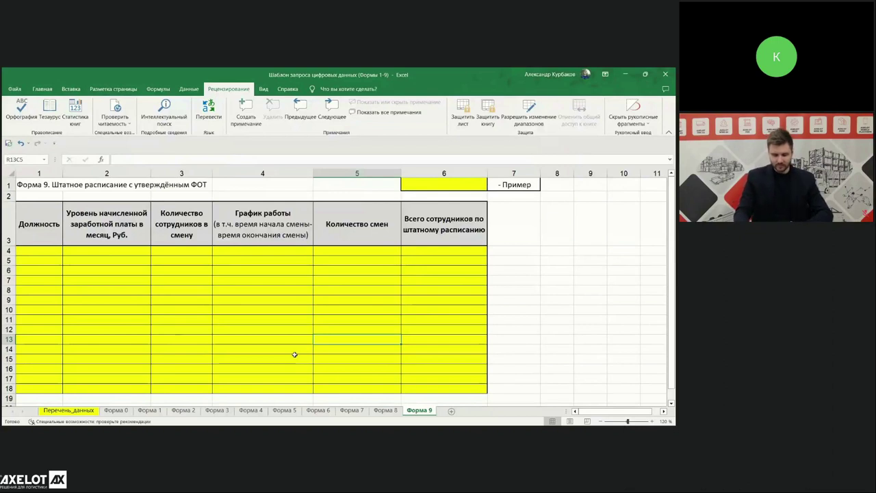
{"action": "left_click", "coordinate": [217, 412]}
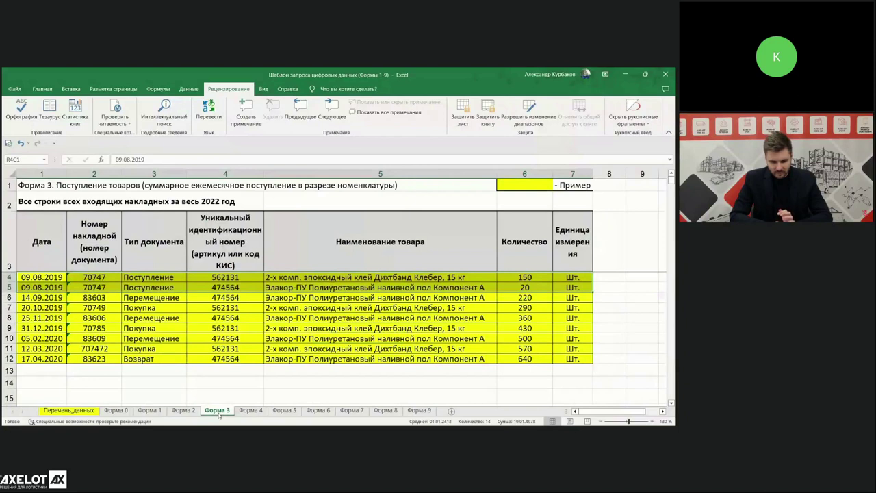
{"action": "left_click", "coordinate": [251, 411]}
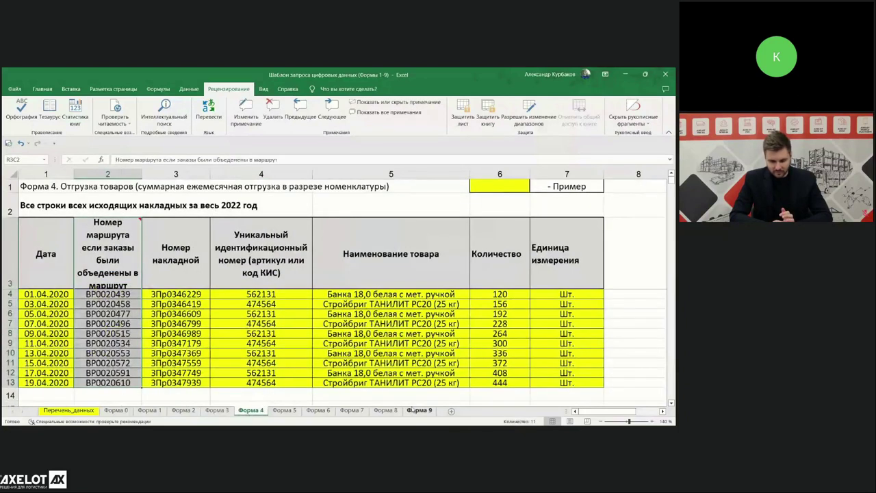
{"action": "left_click", "coordinate": [416, 411]}
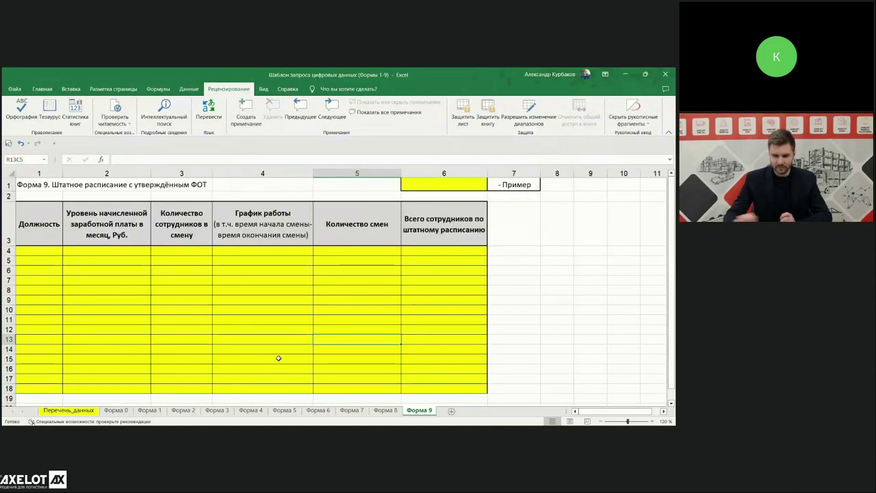
- Go back to the item dimensions on Форма 1 and switch to the presentation slide on technological zones and warehouse topology
{"action": "left_click", "coordinate": [152, 410]}
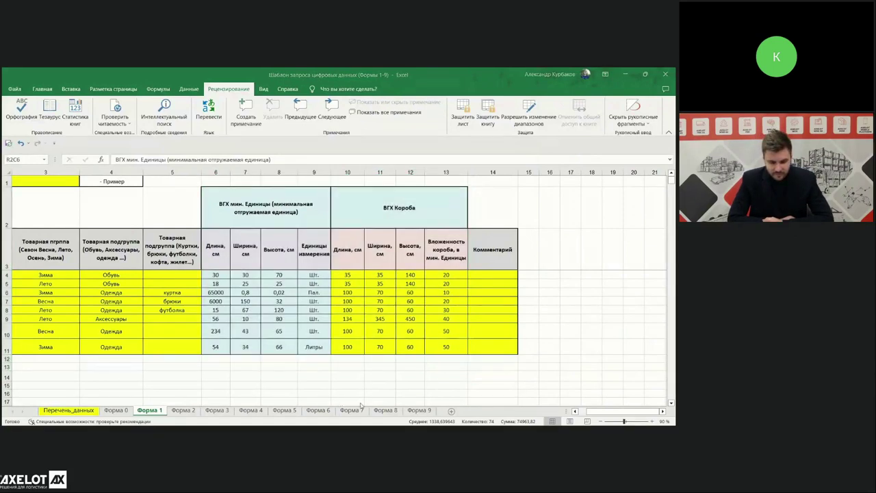
{"action": "key", "text": "alt+Tab"}
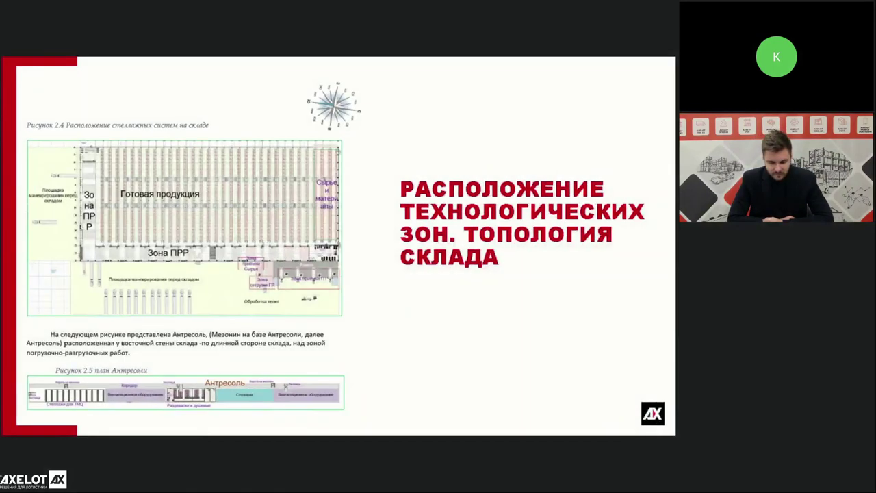